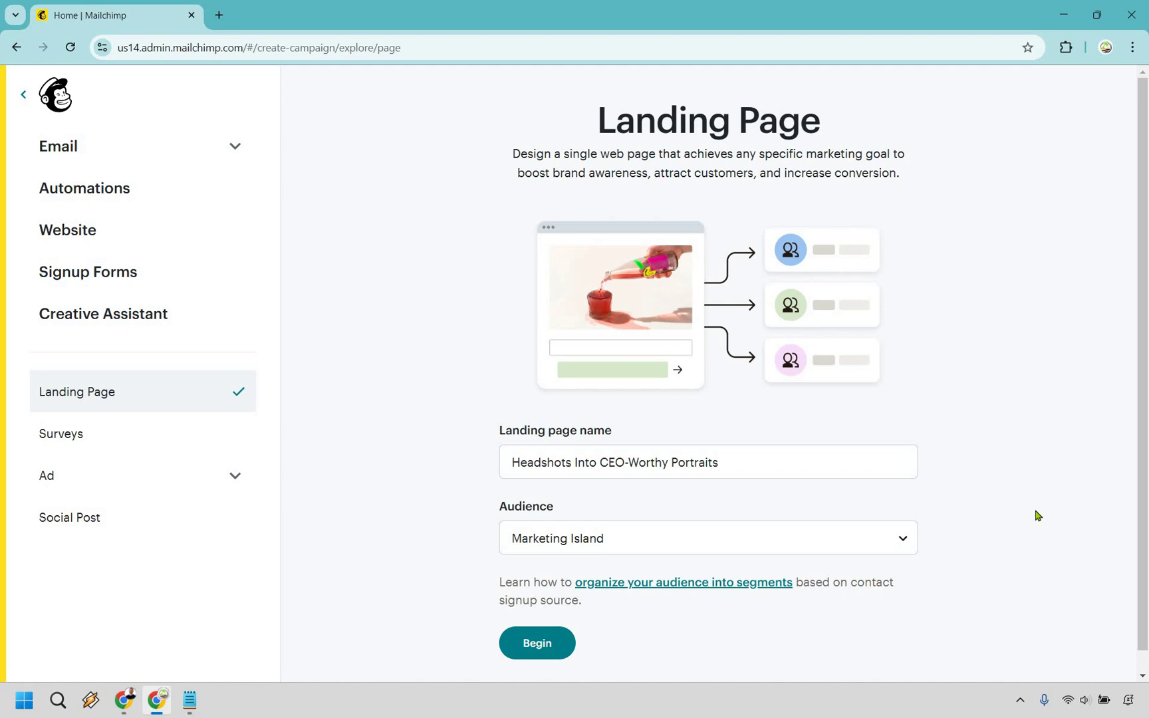
Begin the landing page 'Headshots Into CEO-Worthy Portraits' for the Marketing Island audience.
left_click(562, 649)
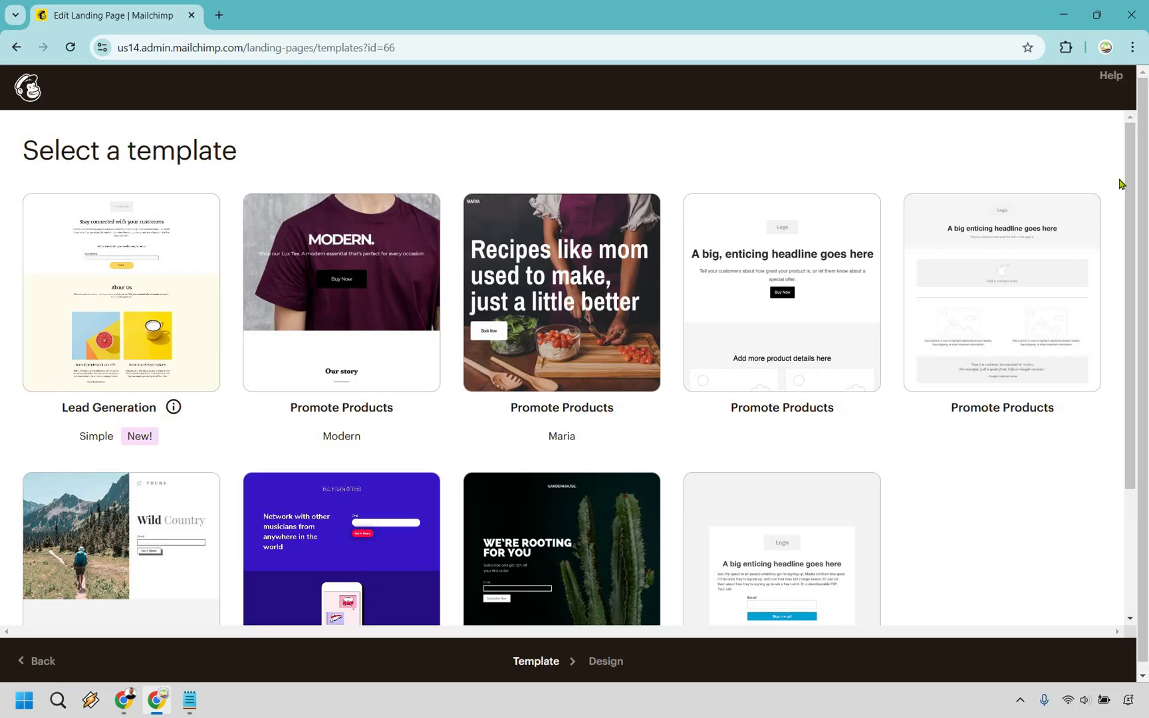
scroll(1119, 183, "down", 2)
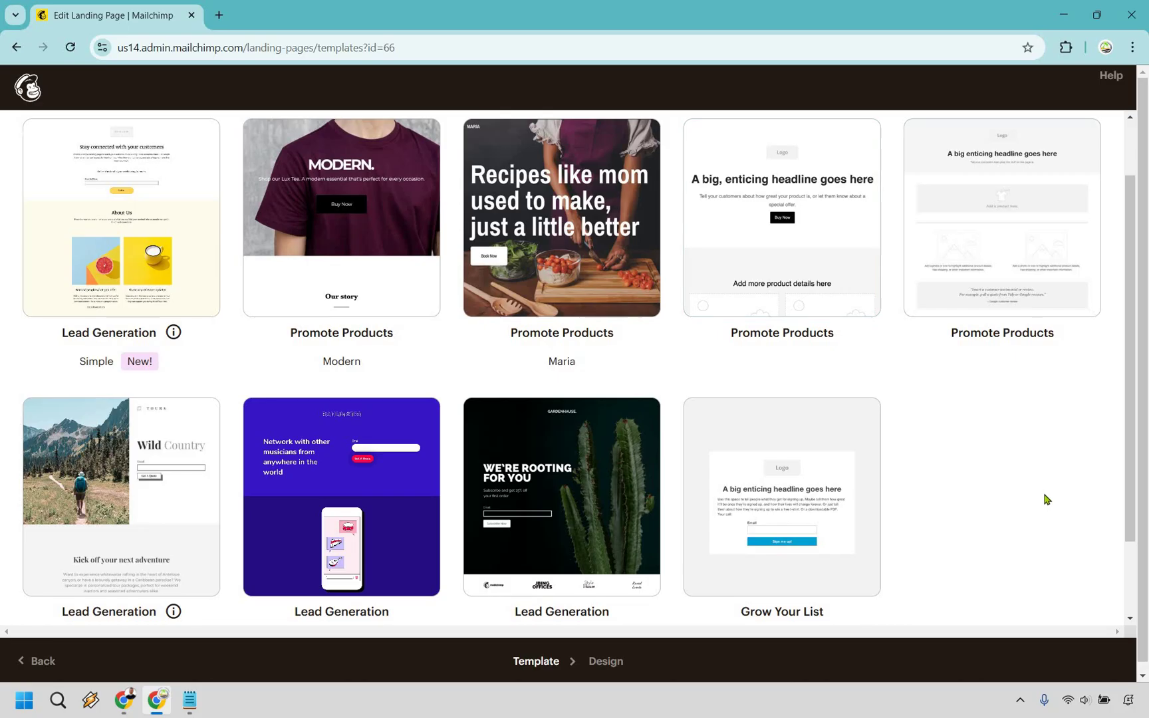
scroll(1045, 498, "up", 1)
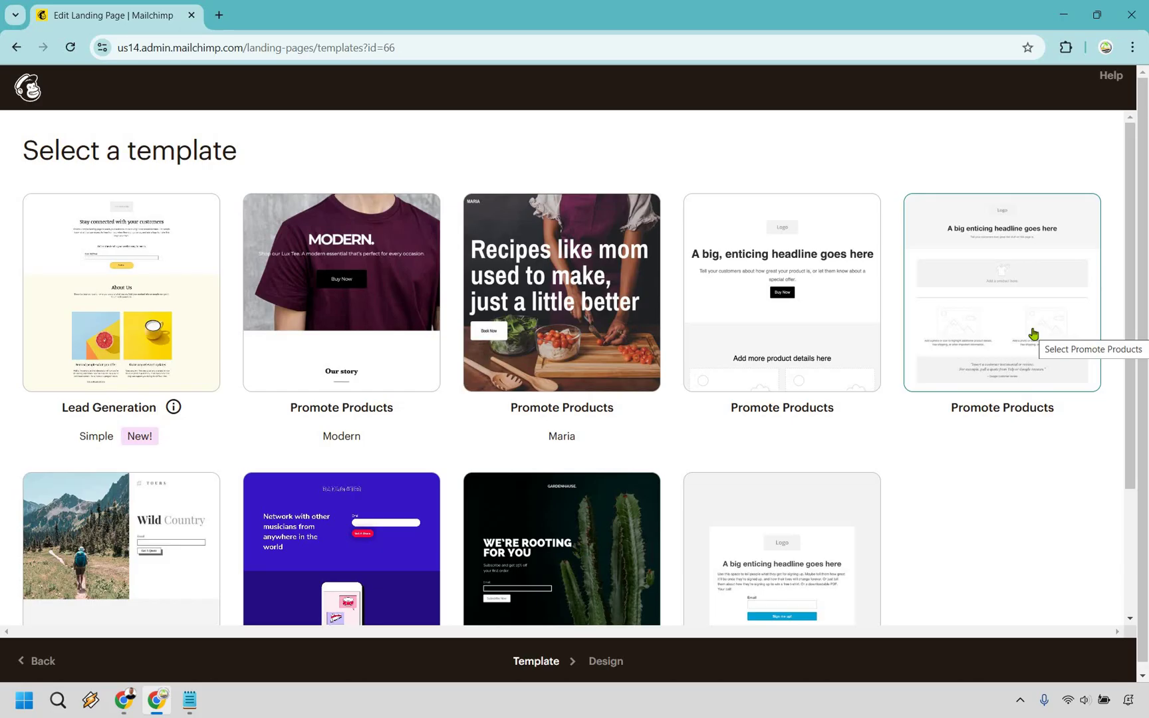
Choose the Promote Products template for the landing page.
left_click(1028, 288)
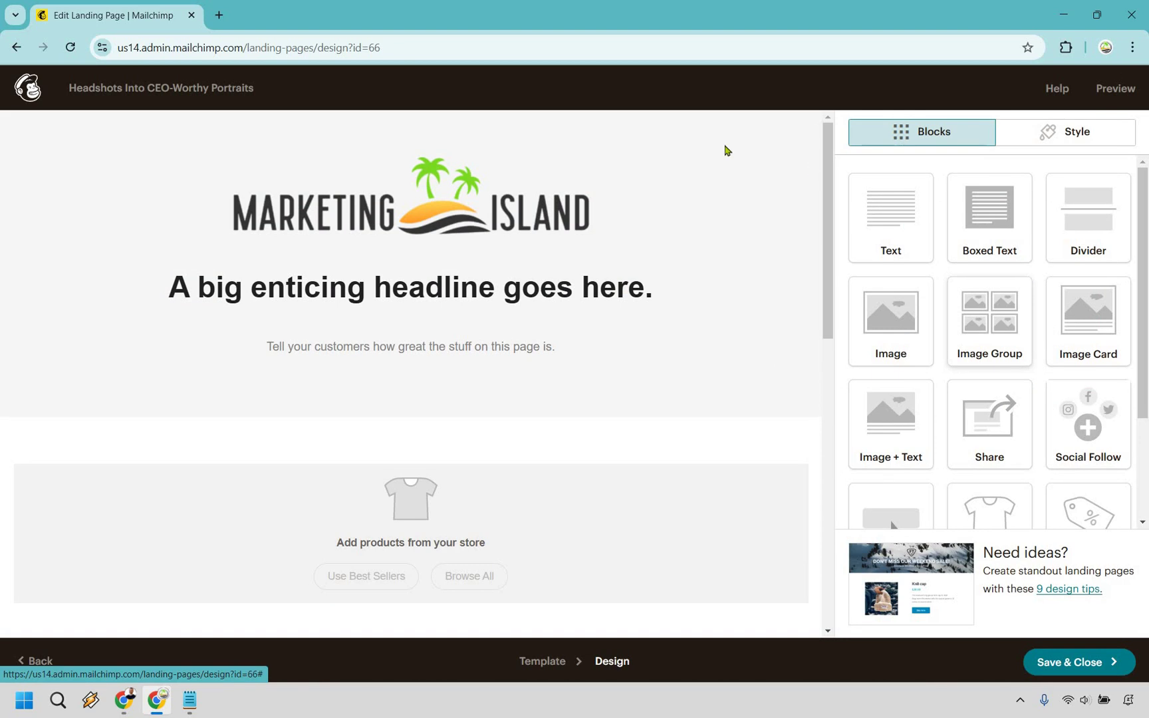
mouse_move(542, 210)
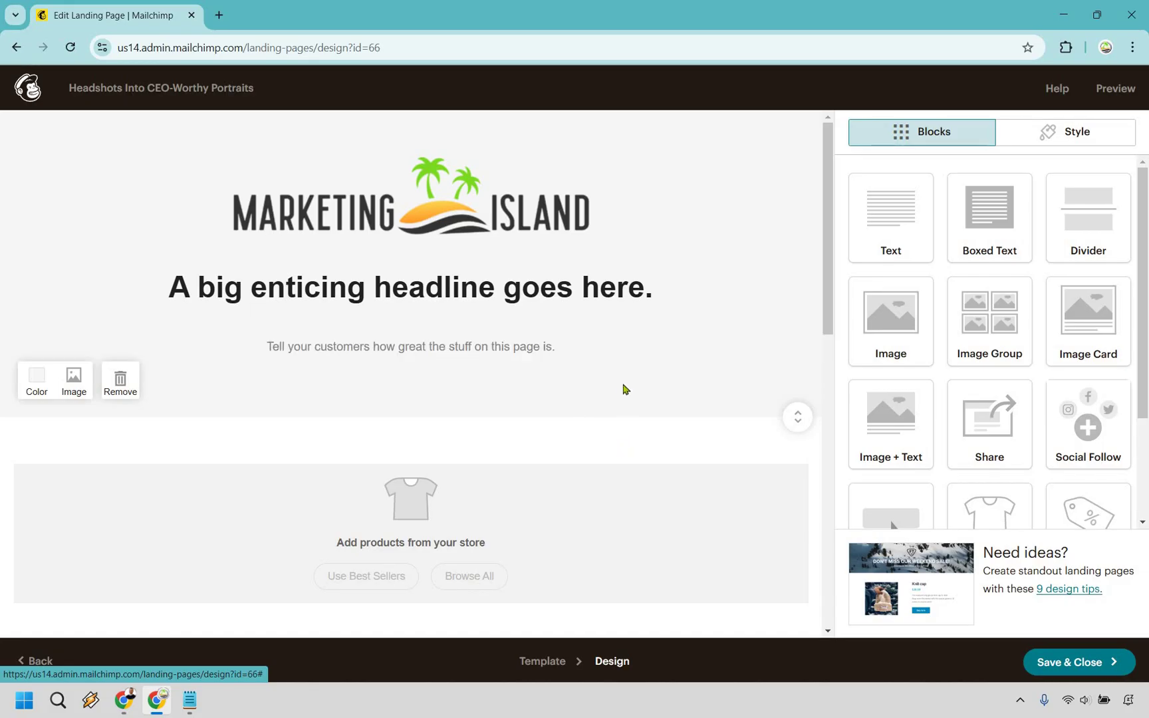
scroll(665, 346, "down", 3)
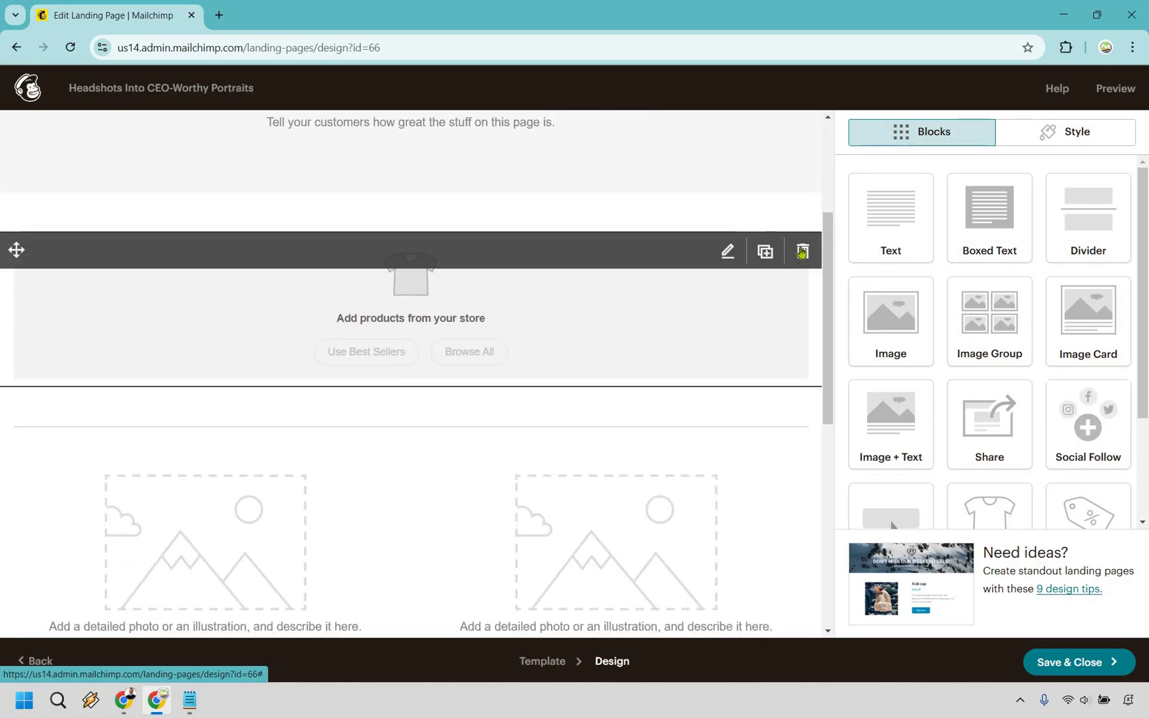
Delete the products, image placeholder, testimonial and divider blocks.
left_click(804, 251)
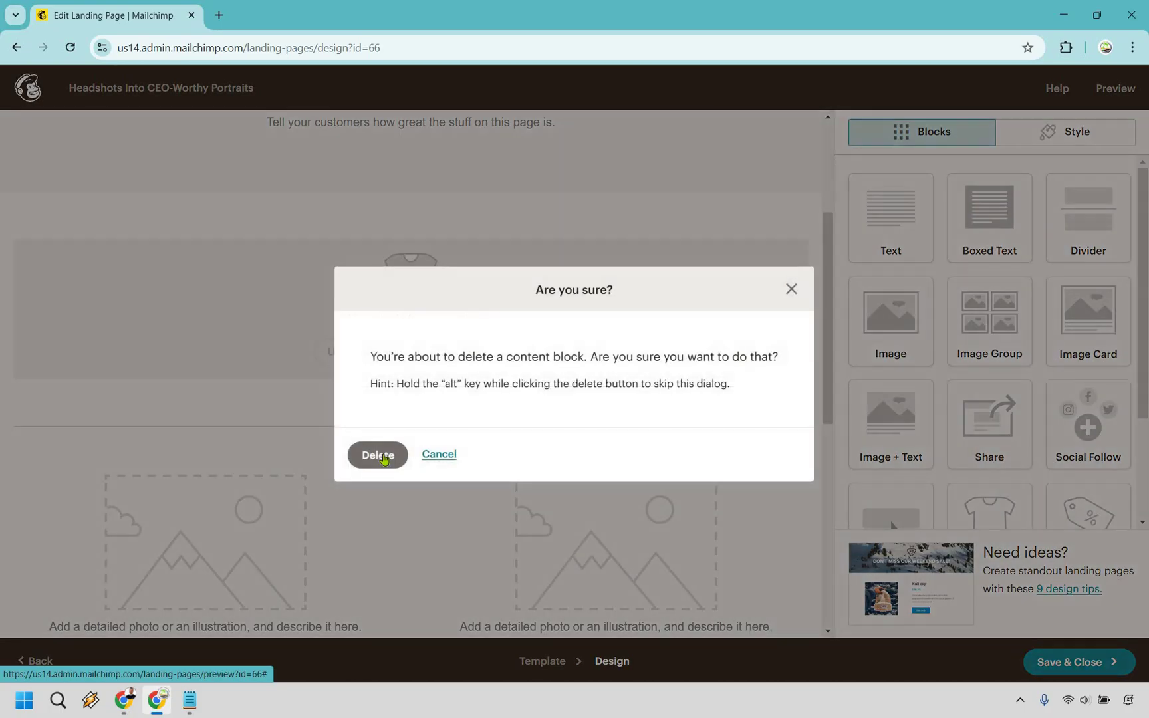
left_click(384, 457)
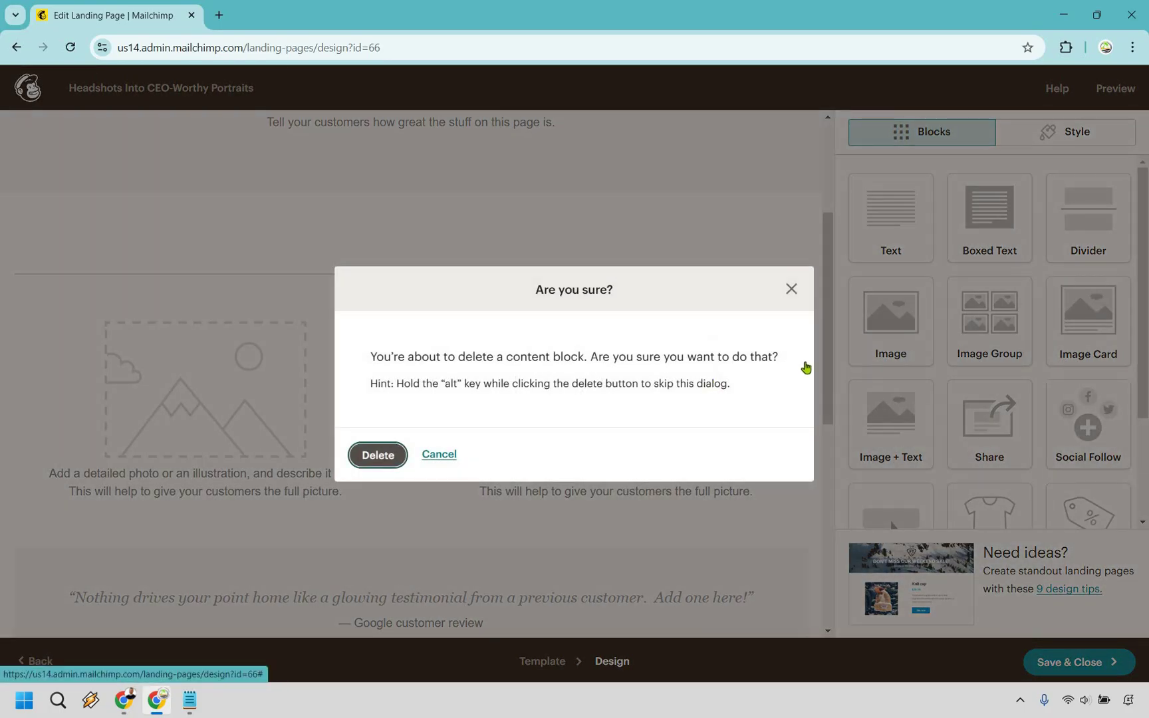
key("Return")
key("Return")
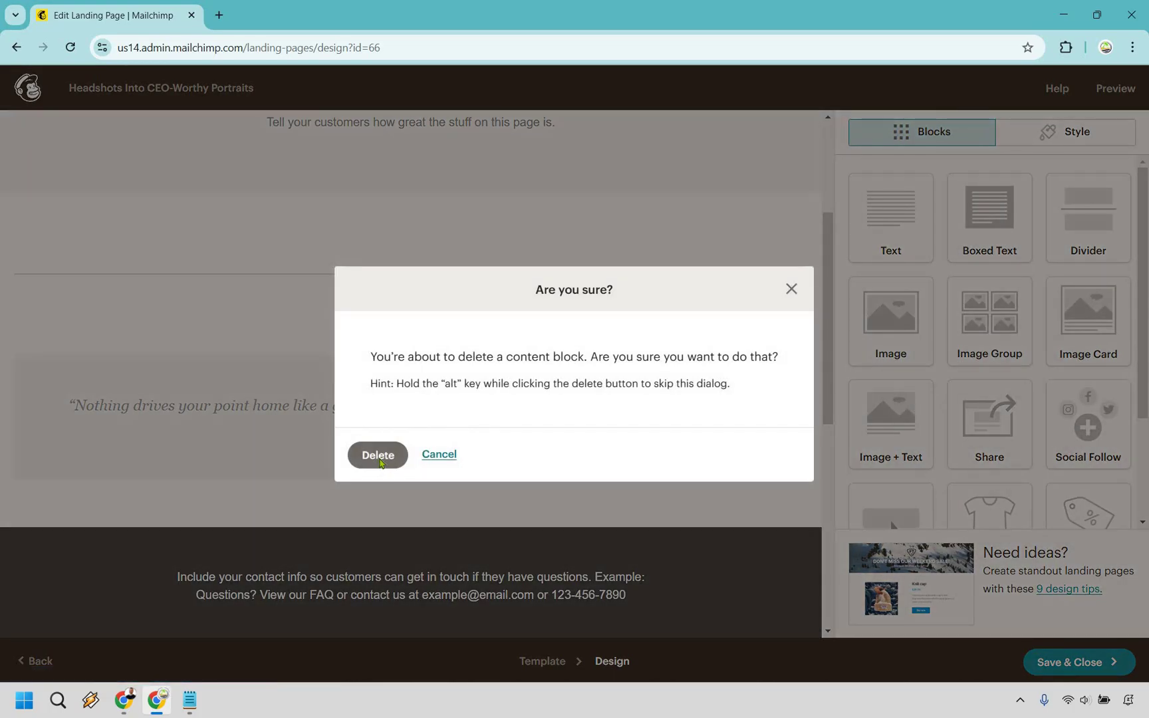
key("Return")
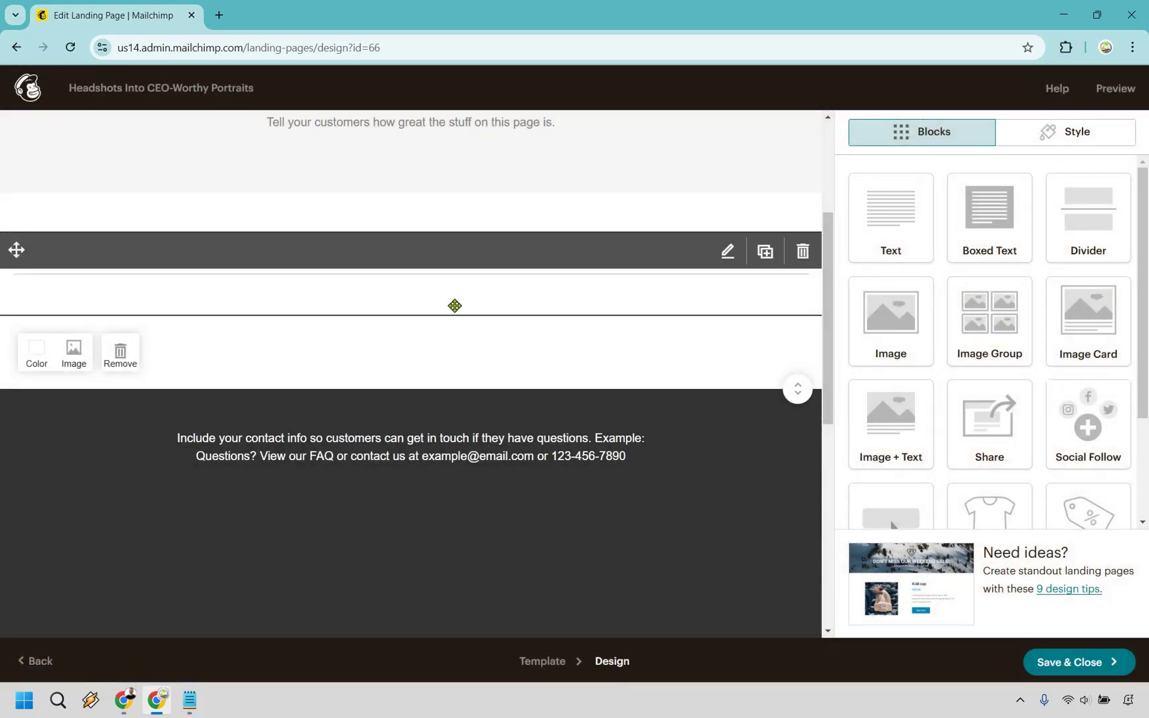
key("Return")
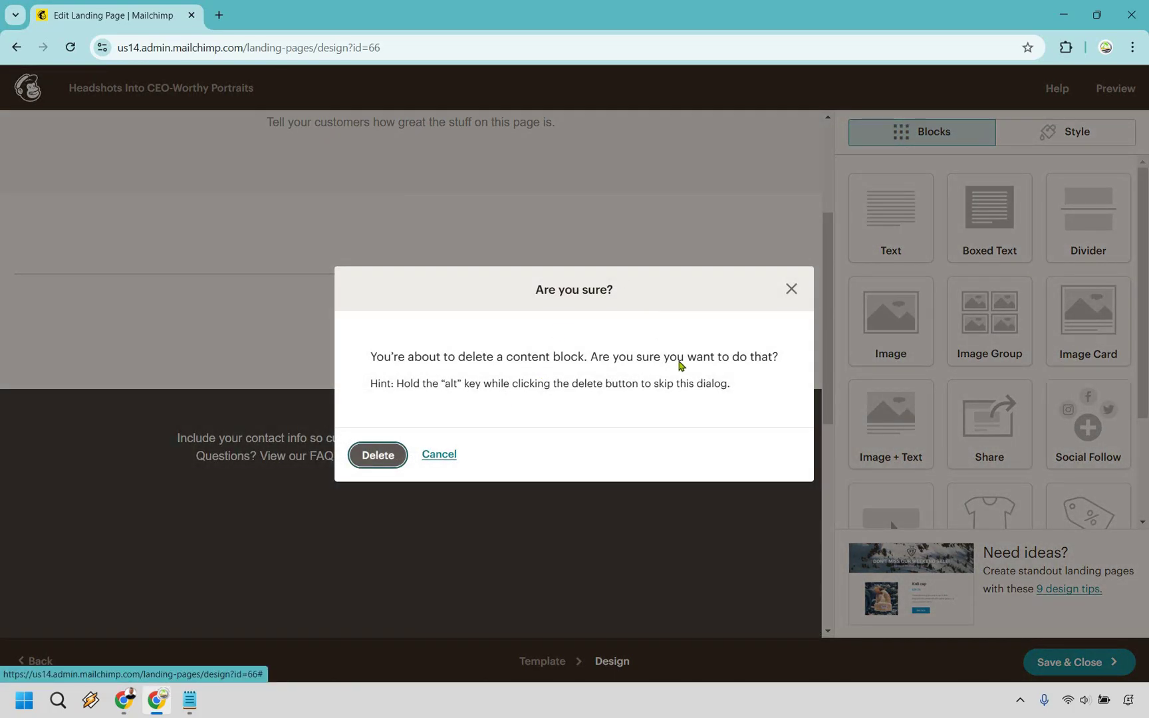
key("Return")
scroll(771, 442, "up", 2)
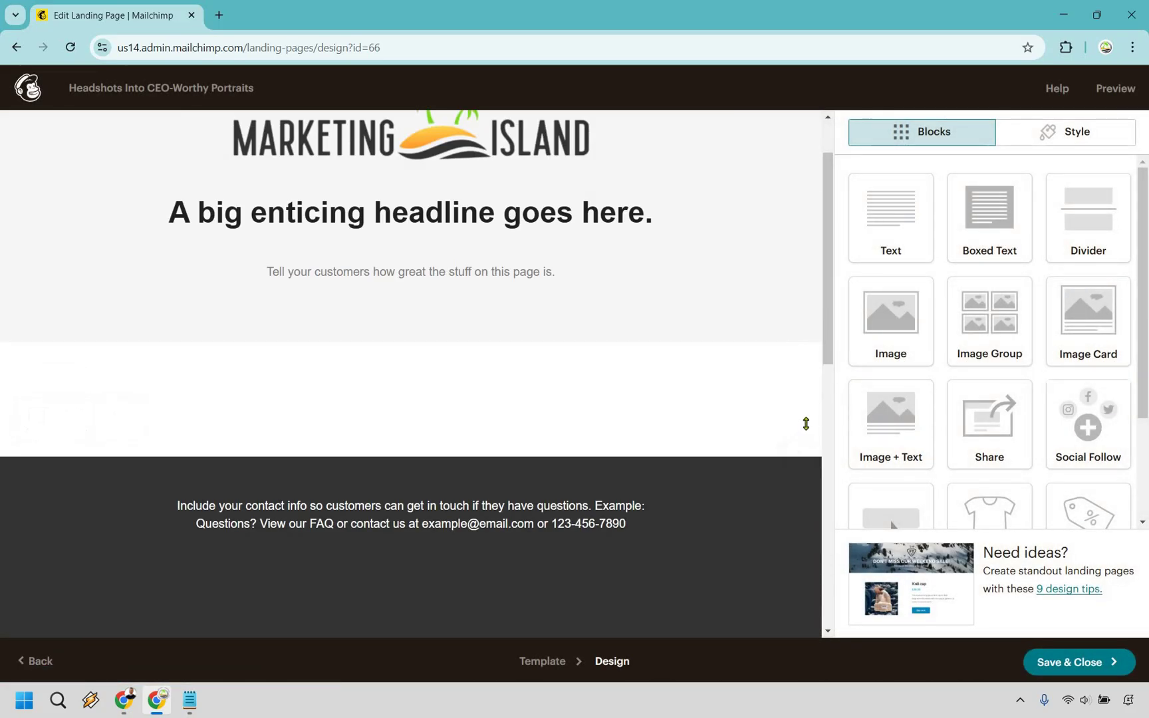
Place the Marketing Island logo above the footer at about 70% size with 0px padding.
left_click_drag(808, 408, 711, 413)
scroll(319, 206, "up", 1)
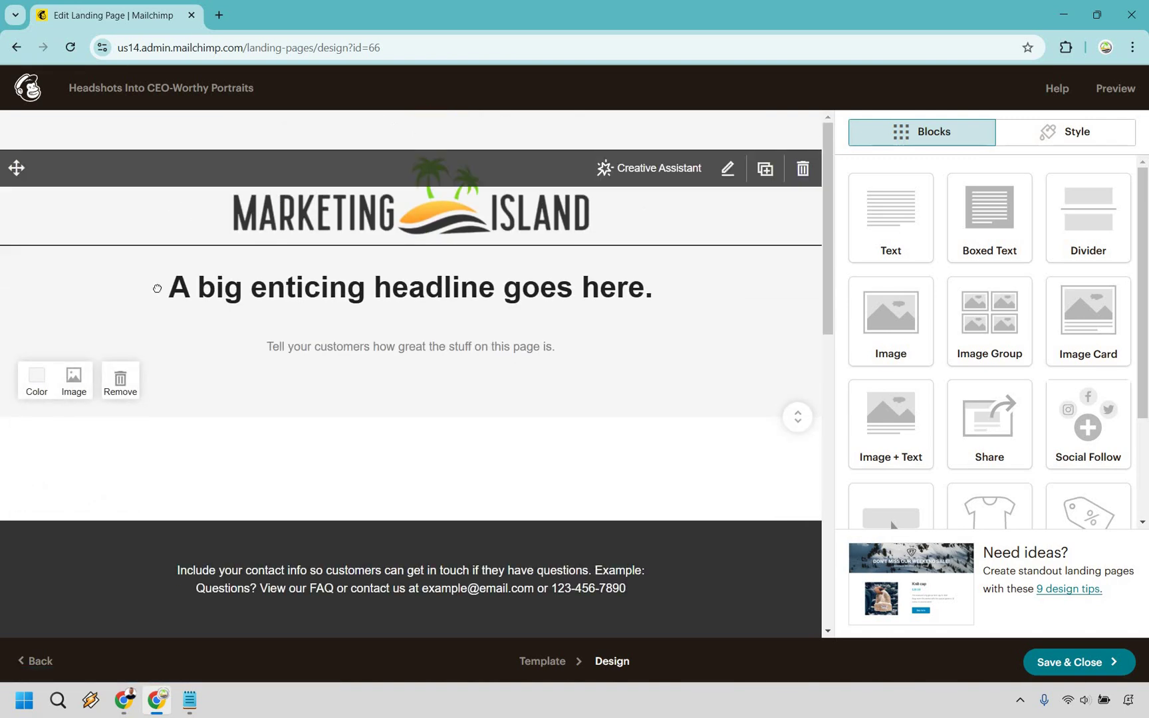
left_click_drag(174, 466, 580, 428)
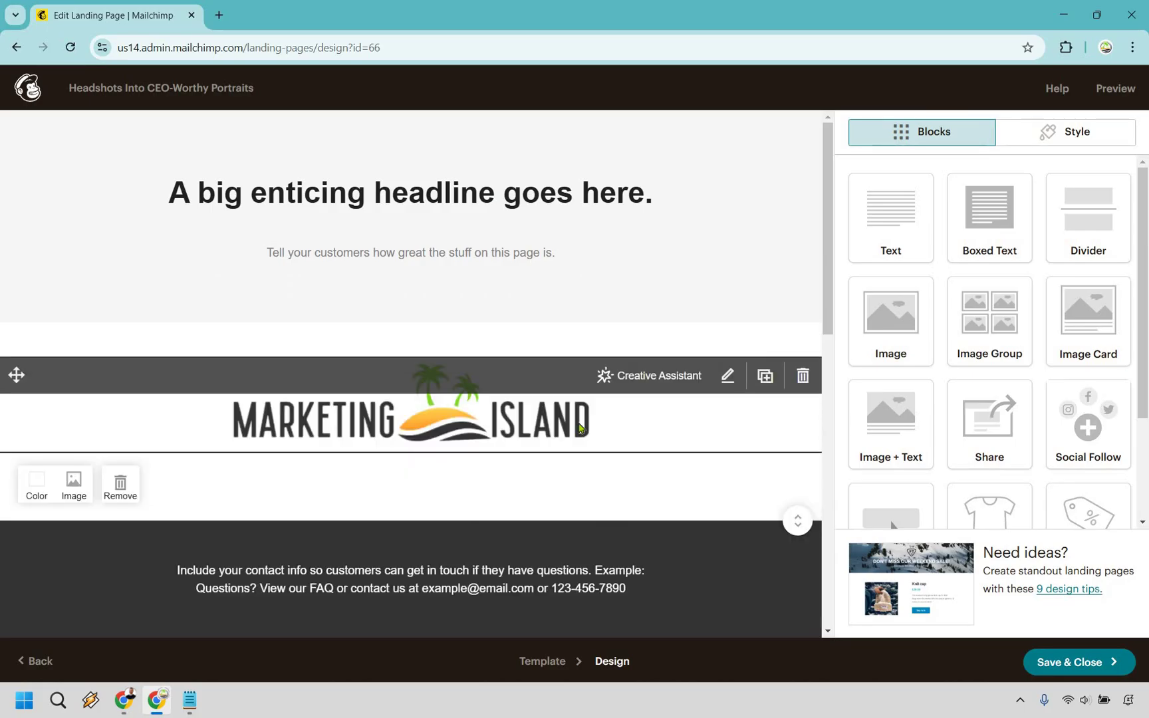
left_click(580, 428)
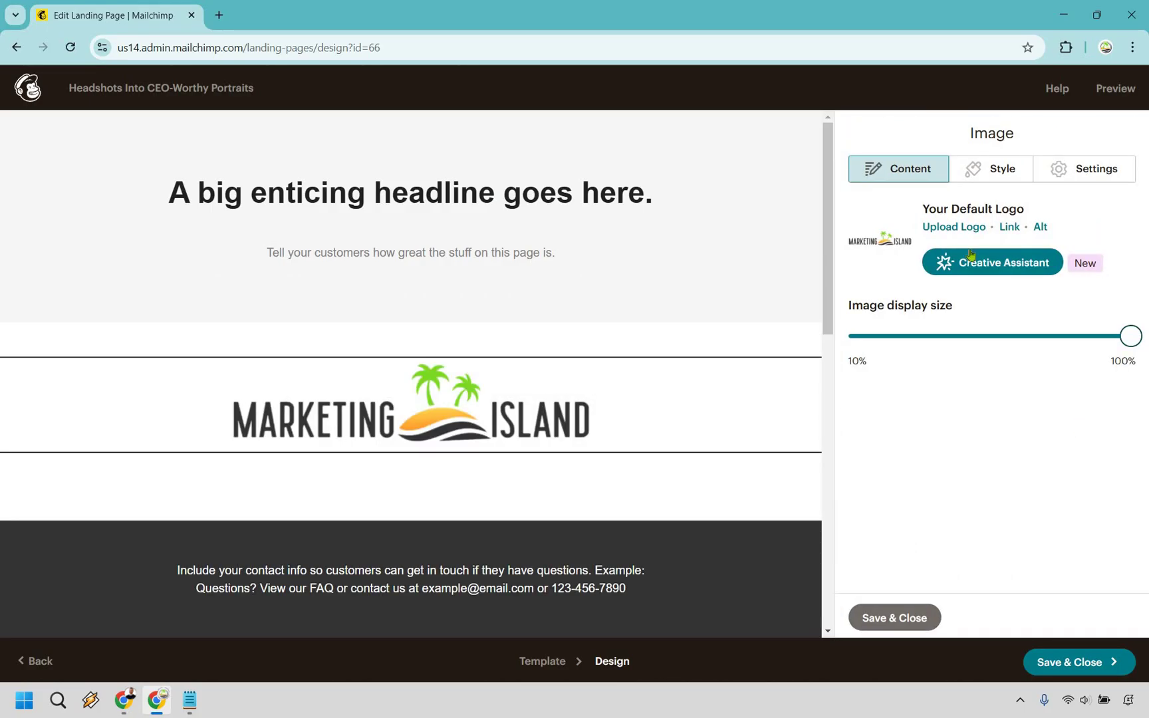
left_click_drag(1042, 353, 1018, 354)
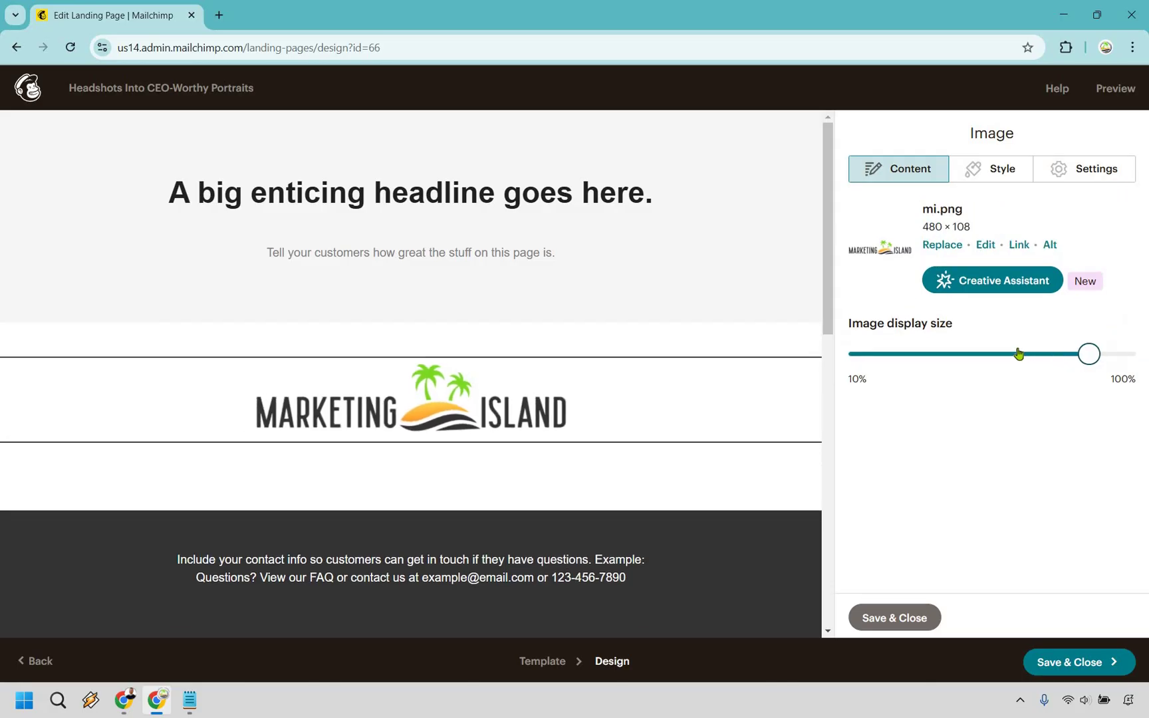
left_click_drag(798, 487, 808, 400)
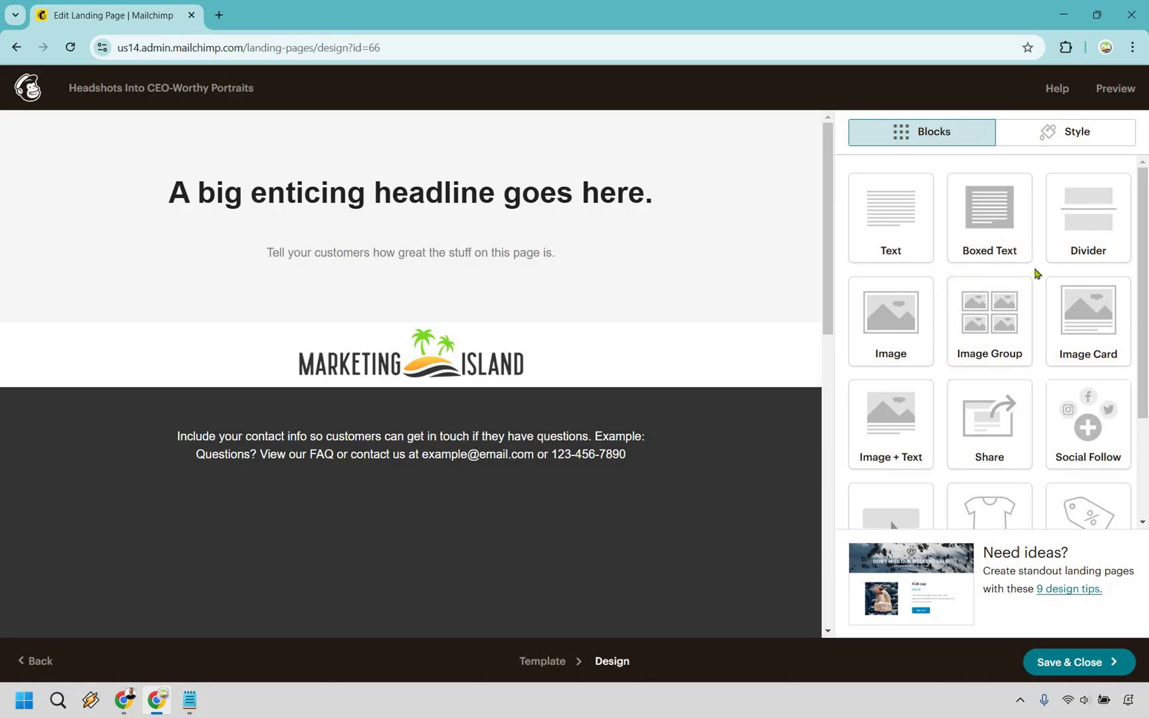
Add a video block below the headline with the pasted YouTube link and no caption.
scroll(1036, 279, "down", 3)
left_click_drag(997, 474, 751, 358)
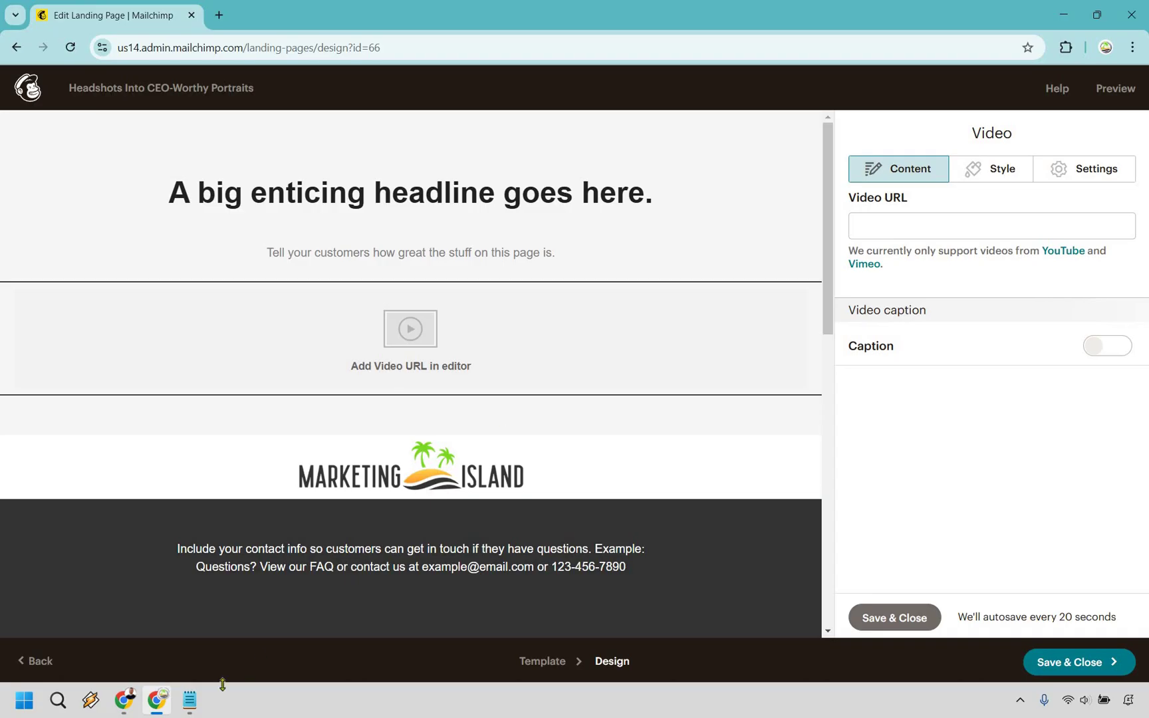
left_click(991, 226)
type("https://youtu.be/VCgiasr5Y7I")
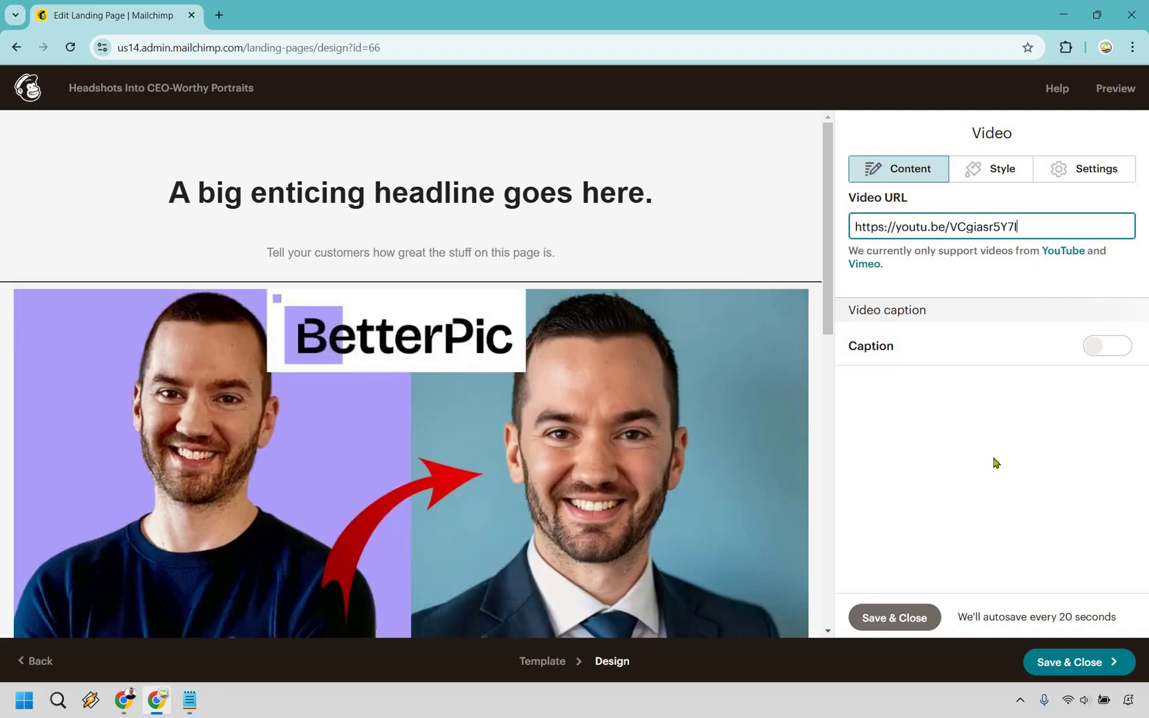
left_click(996, 462)
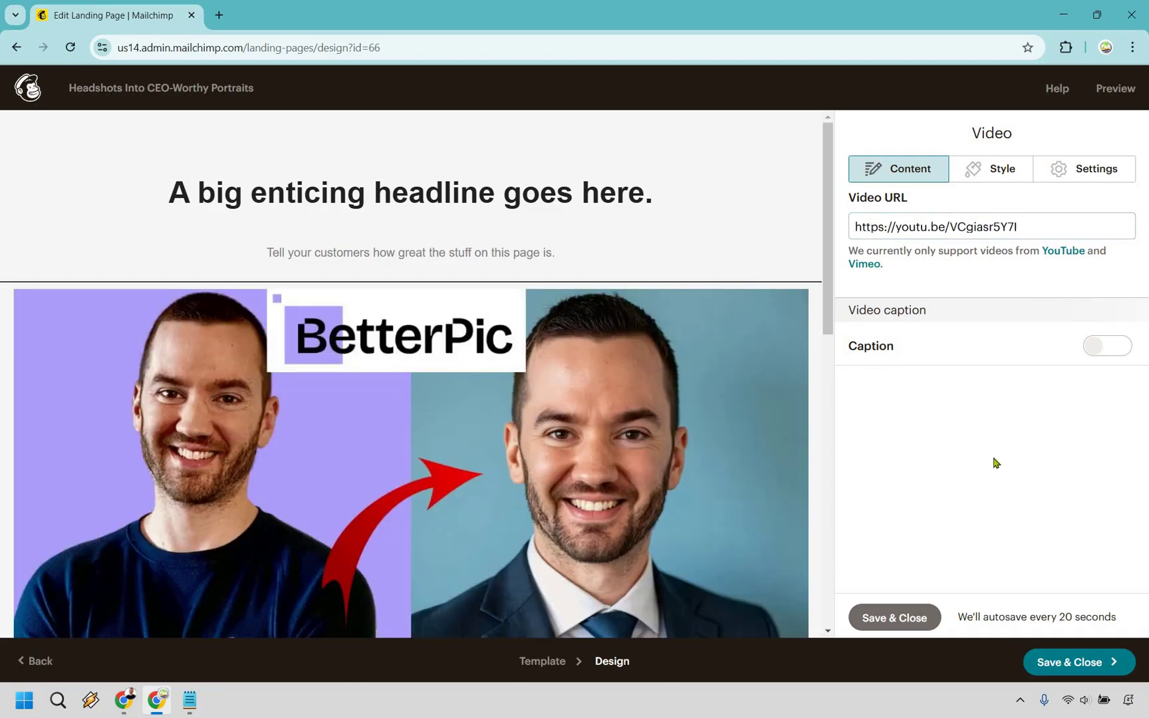
left_click(1105, 347)
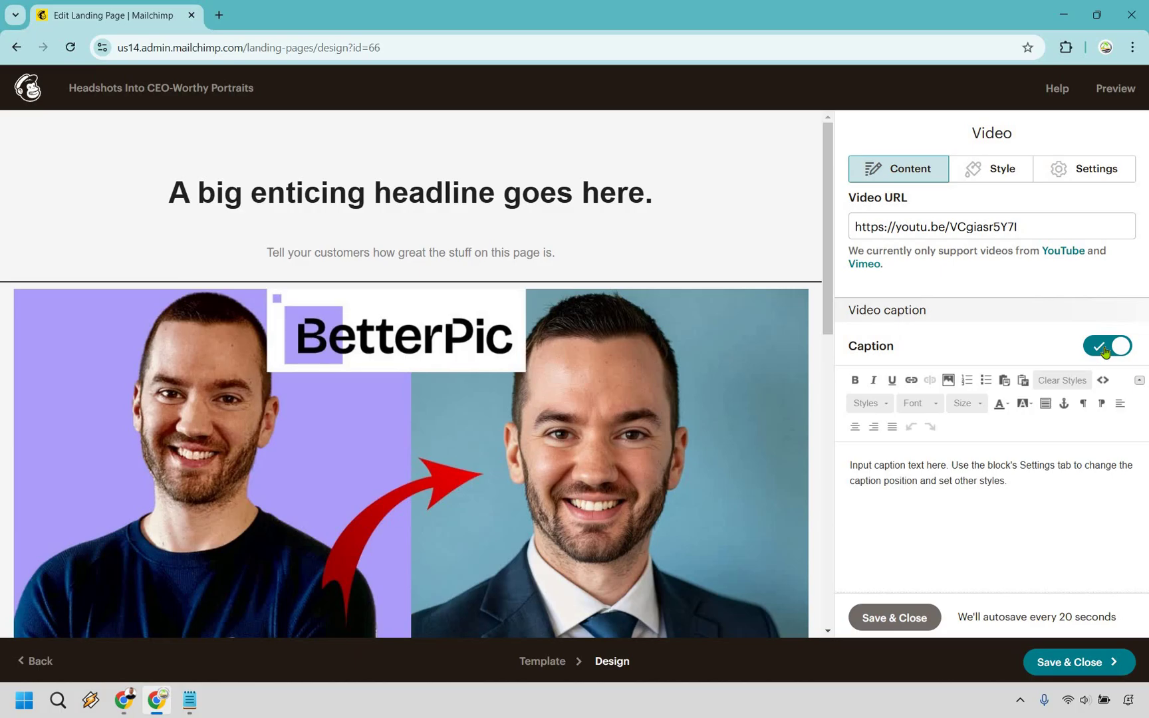
left_click(1105, 347)
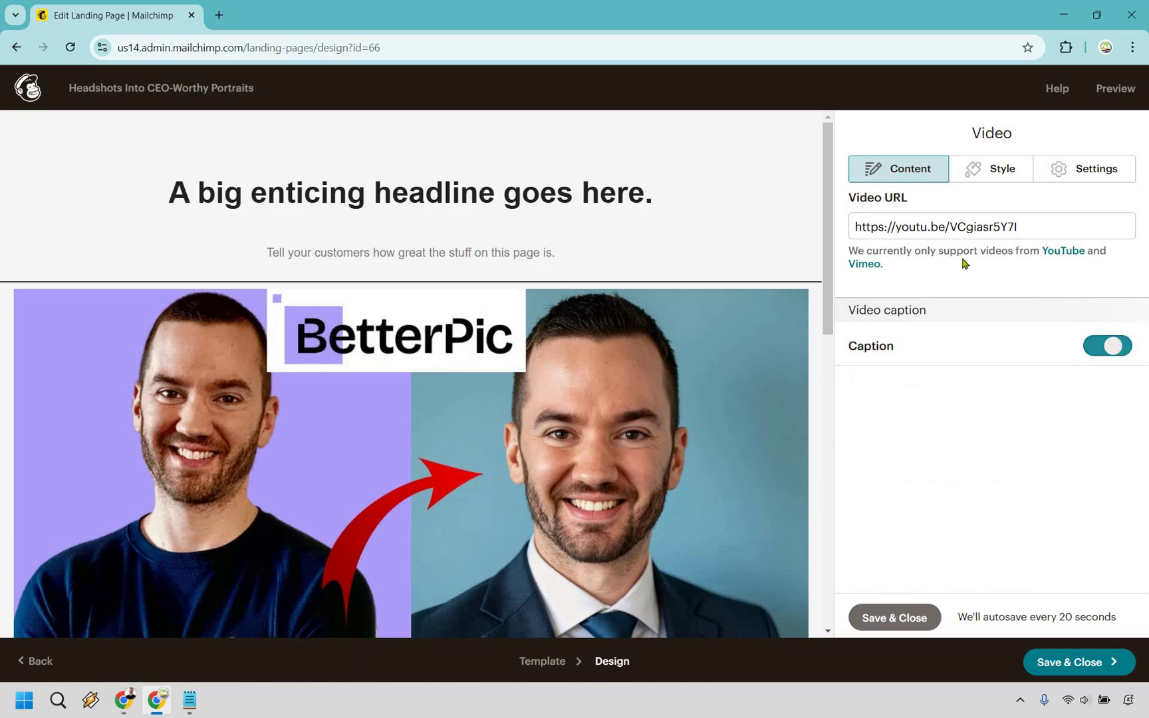
Set the video width to 70% with a solid 1px border.
left_click(999, 174)
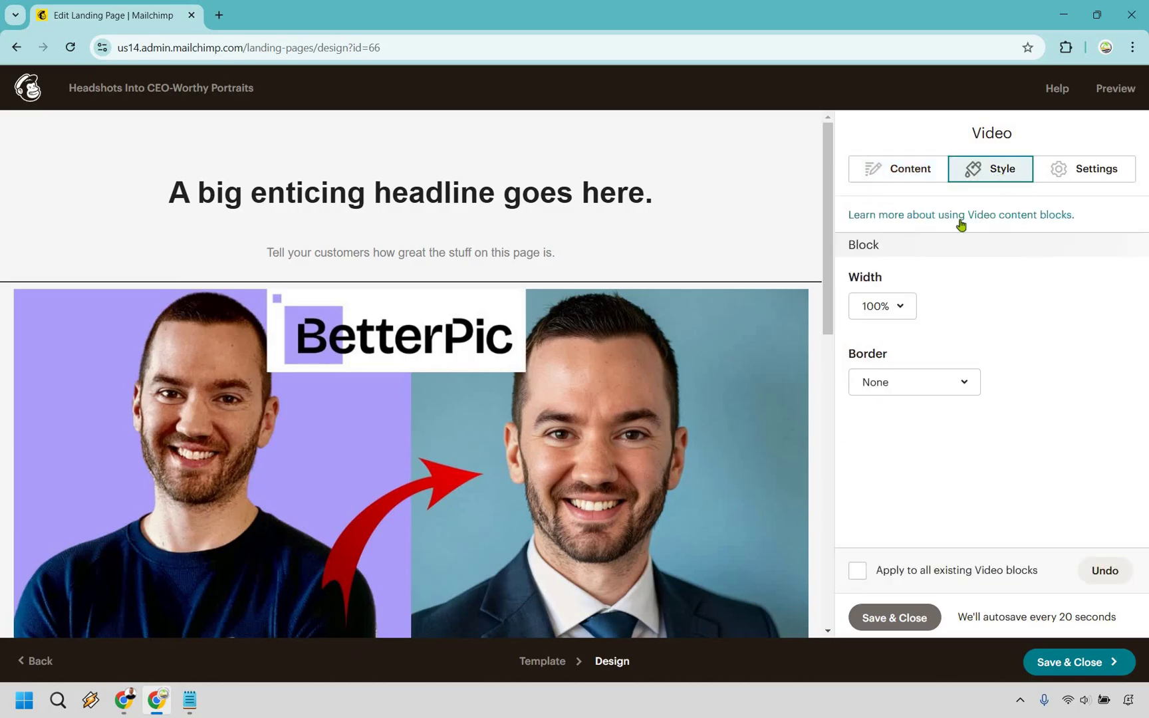
left_click(887, 305)
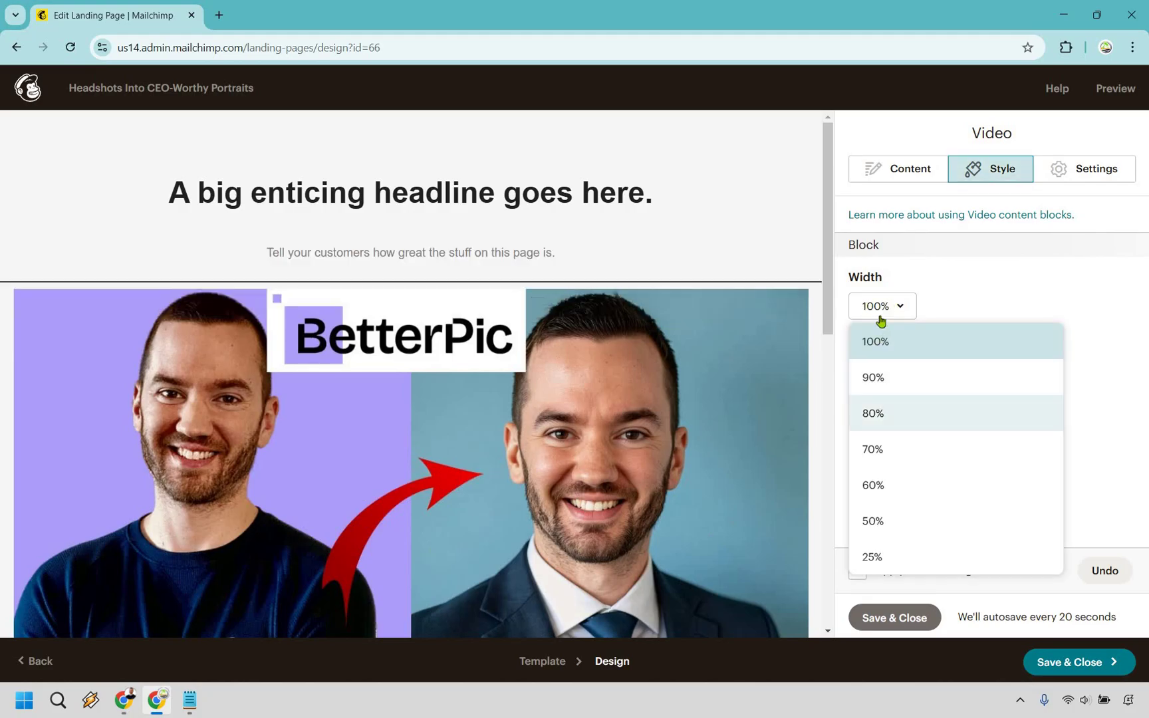
left_click(877, 413)
key("Down")
key("Return")
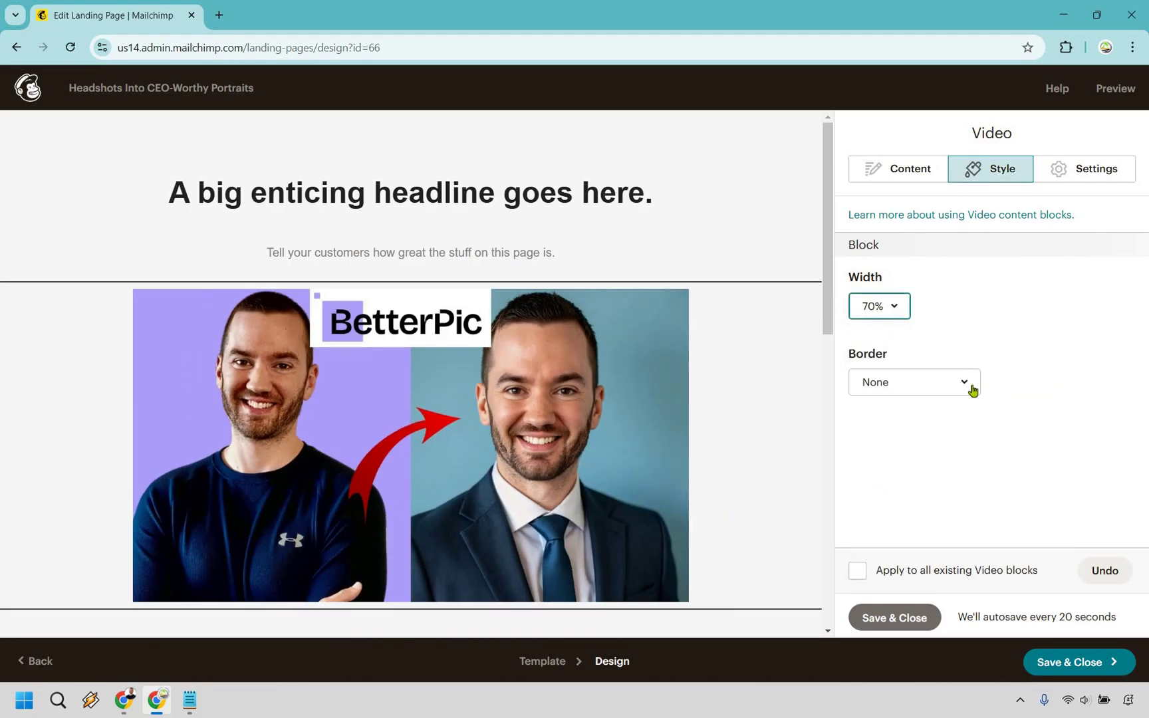
key("Tab")
key("alt+Down")
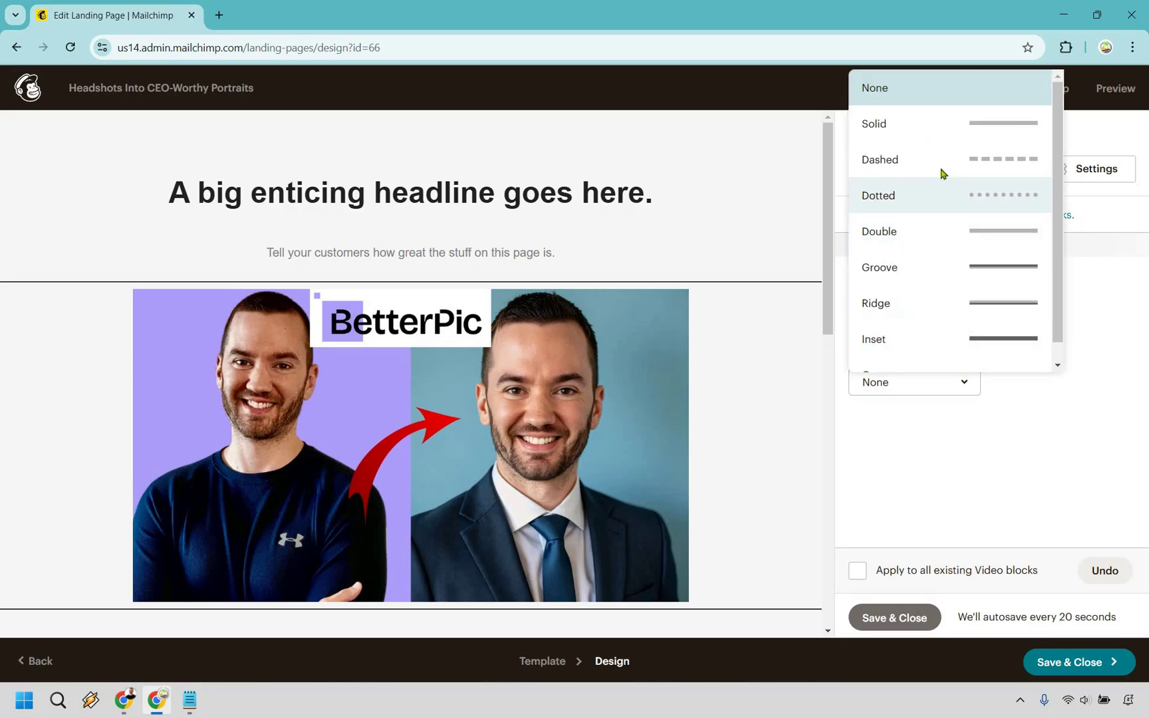
key("Up")
key("Up")
key("Return")
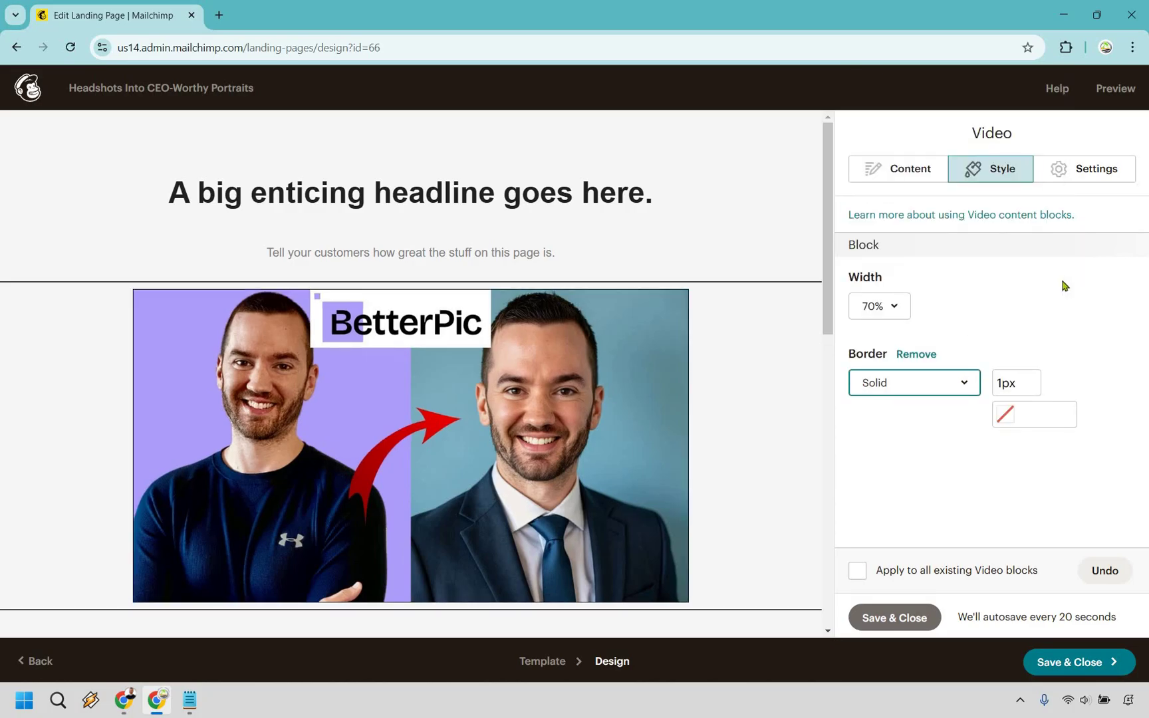
left_click(1063, 286)
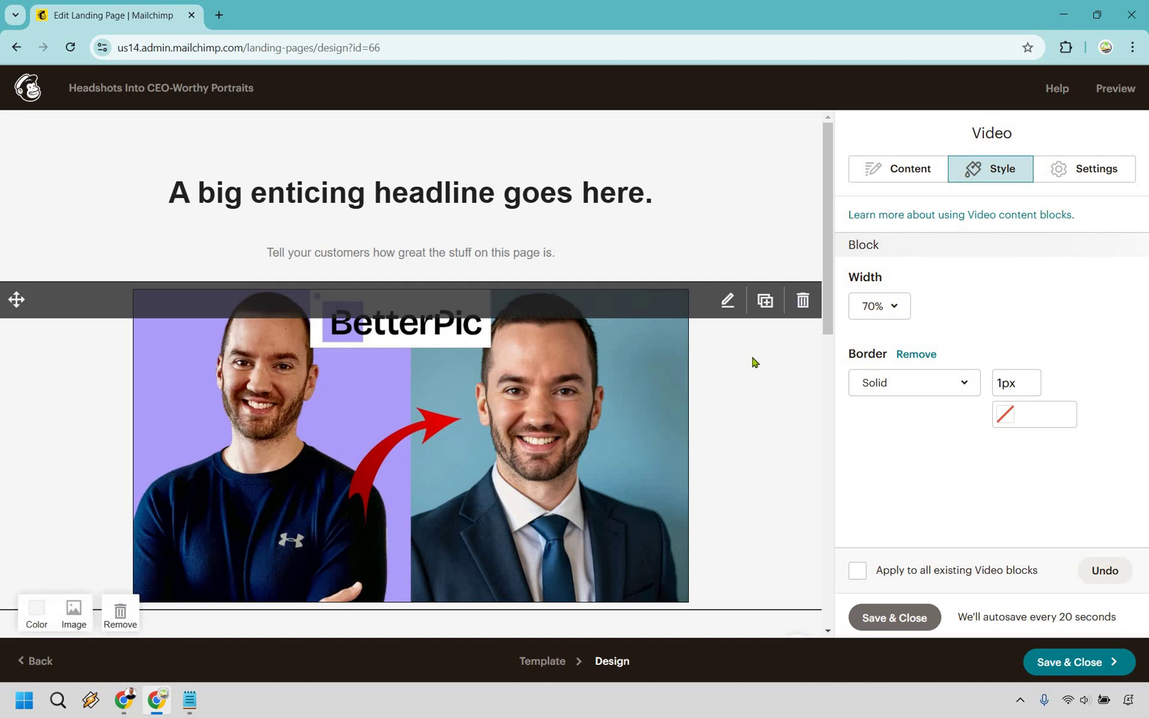
Review the video's Settings and Content options, then save the video block.
scroll(803, 323, "down", 3)
scroll(803, 323, "up", 3)
left_click(1073, 178)
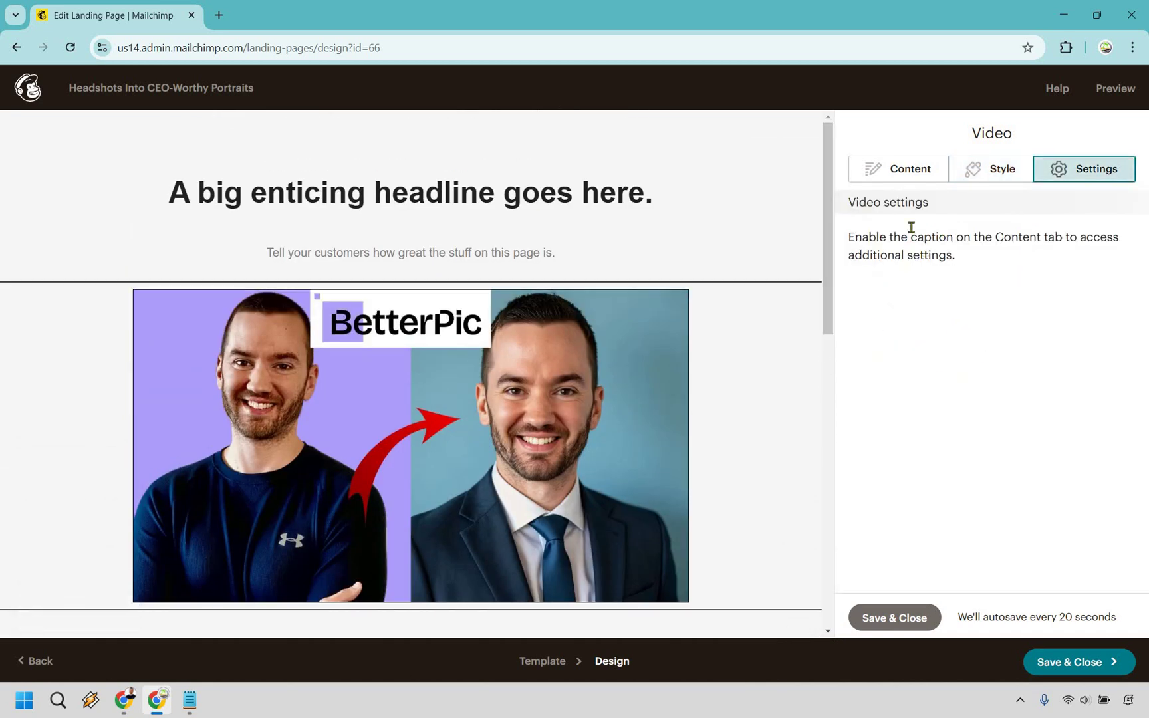
left_click(893, 176)
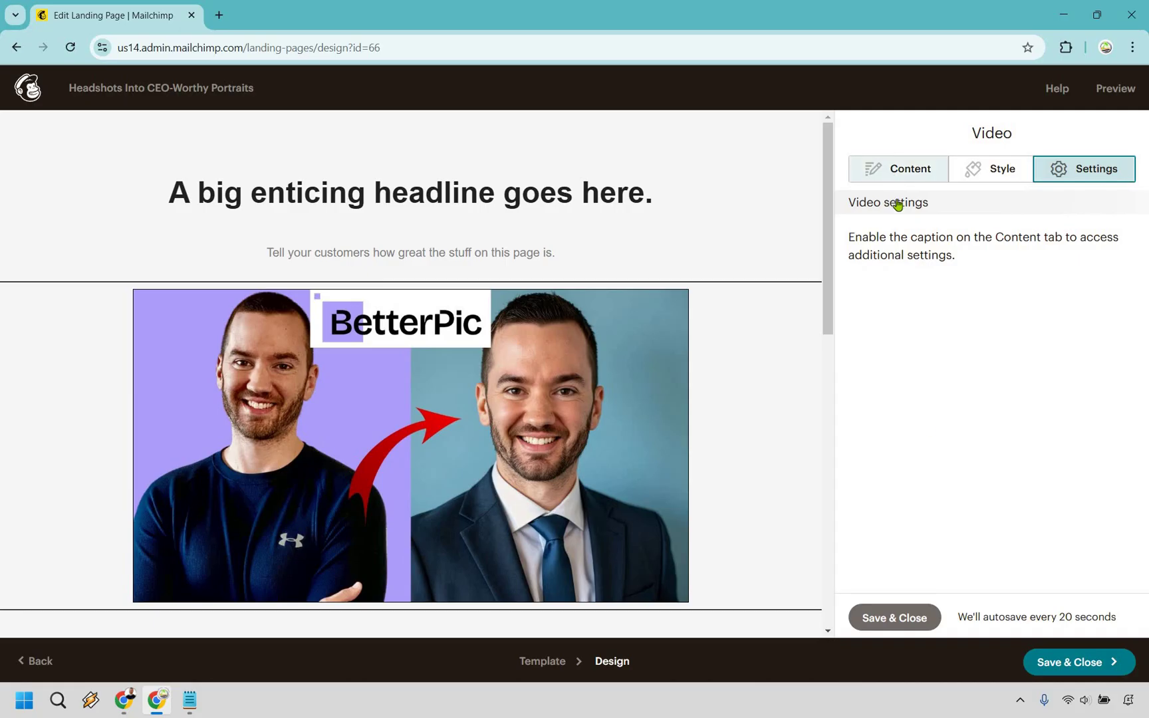
left_click(897, 619)
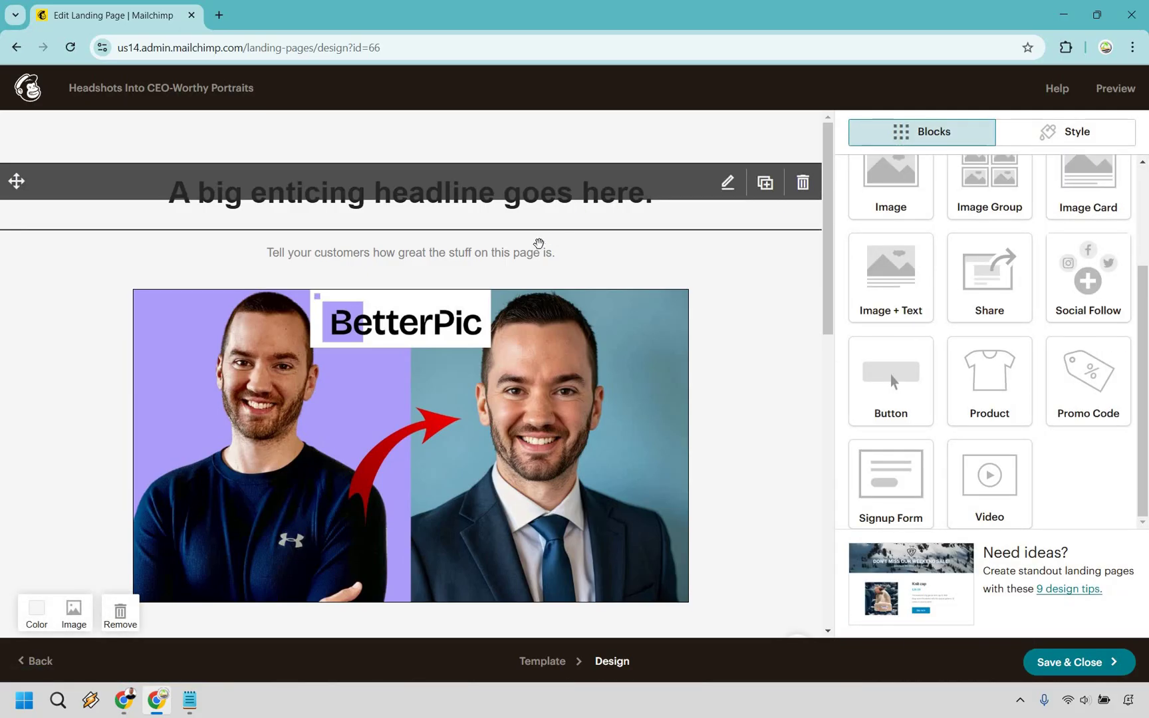
Replace the placeholder headline with the draft 'How To Yay Without Boo'.
left_click(555, 203)
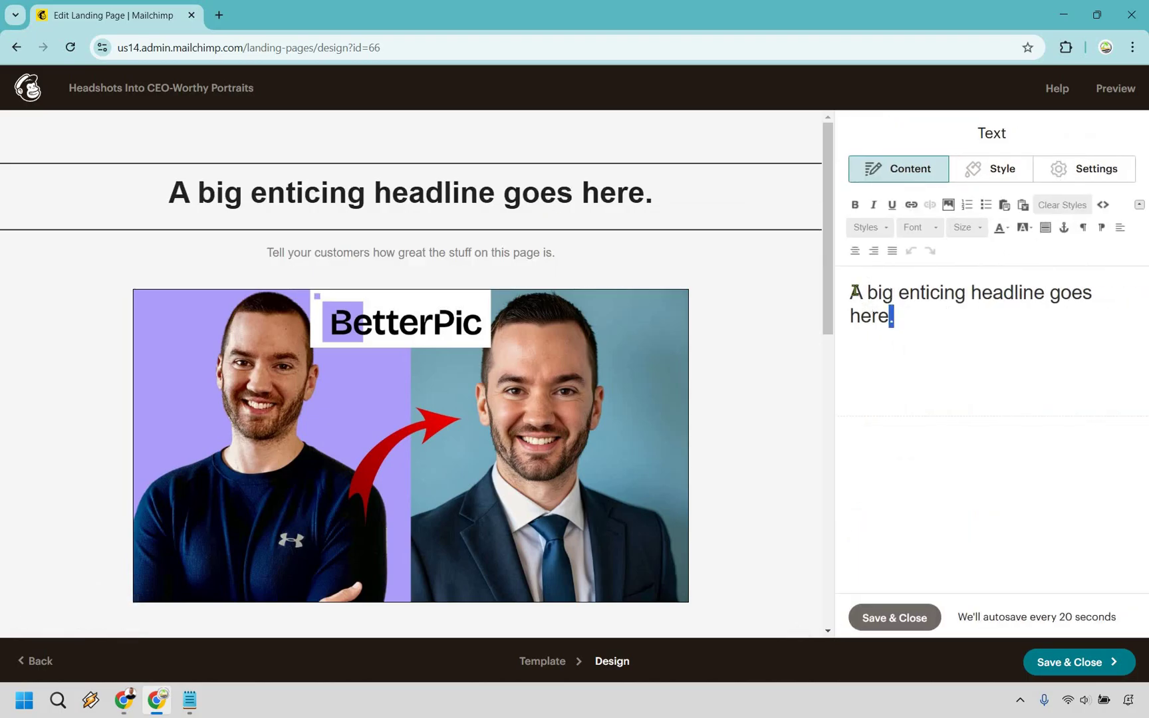
left_click_drag(891, 316, 855, 291)
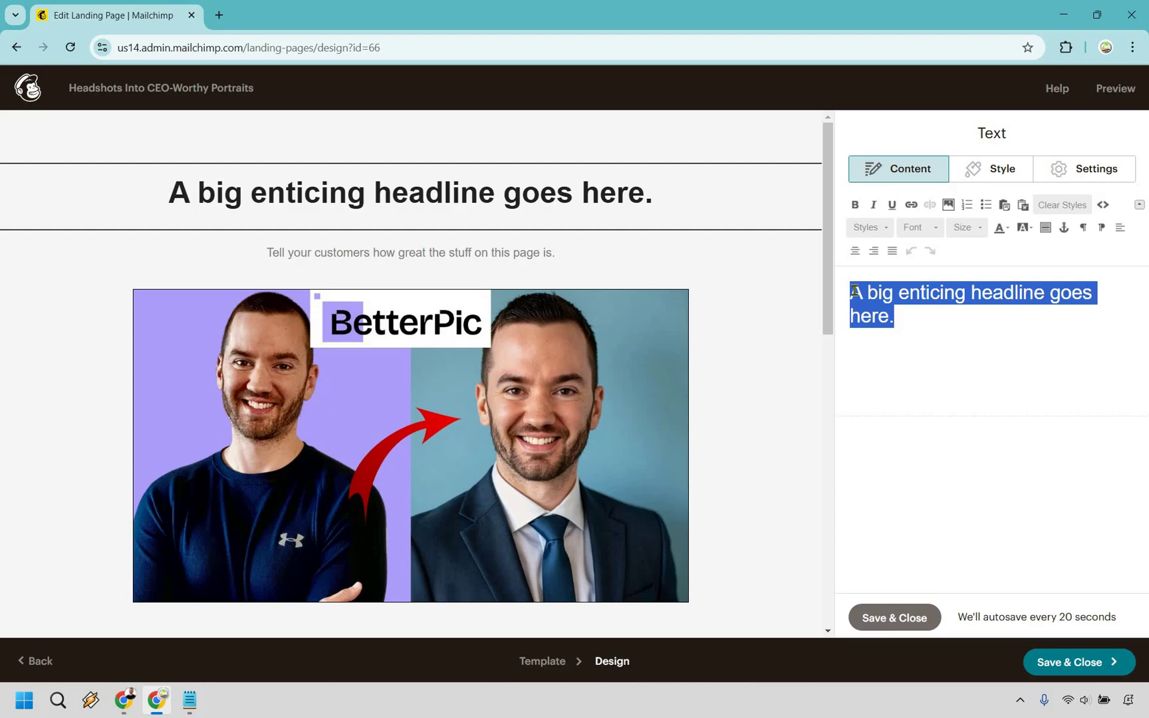
type("How To ")
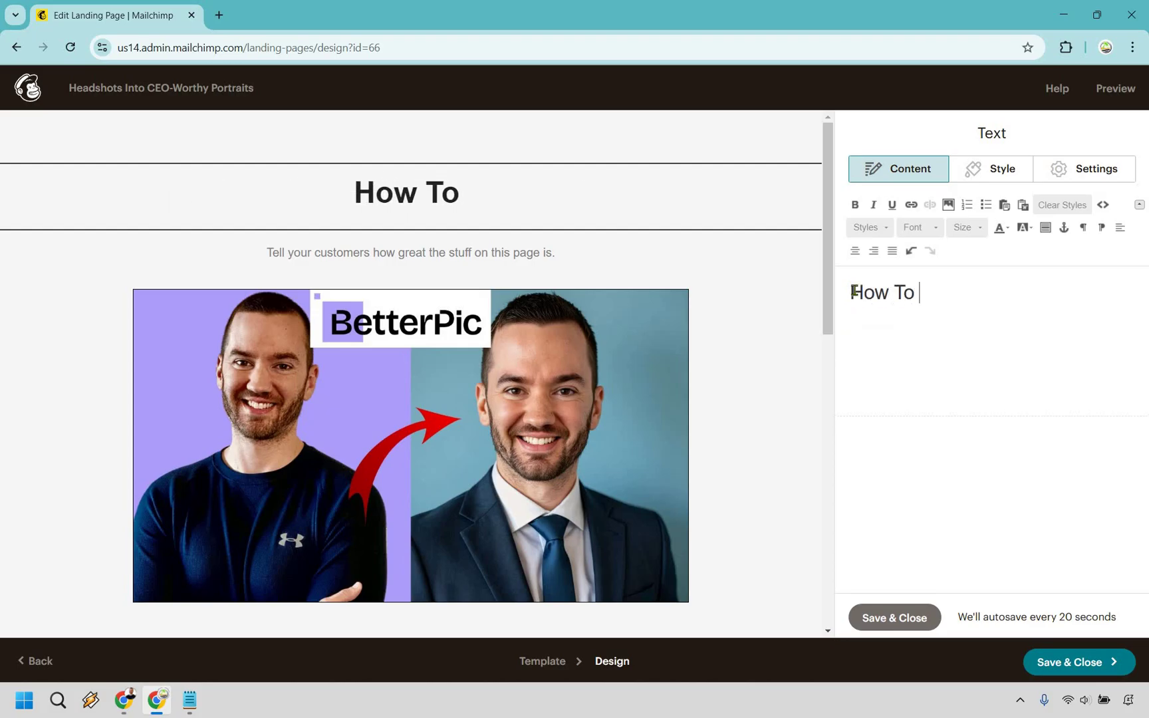
type("Yay Without Boo")
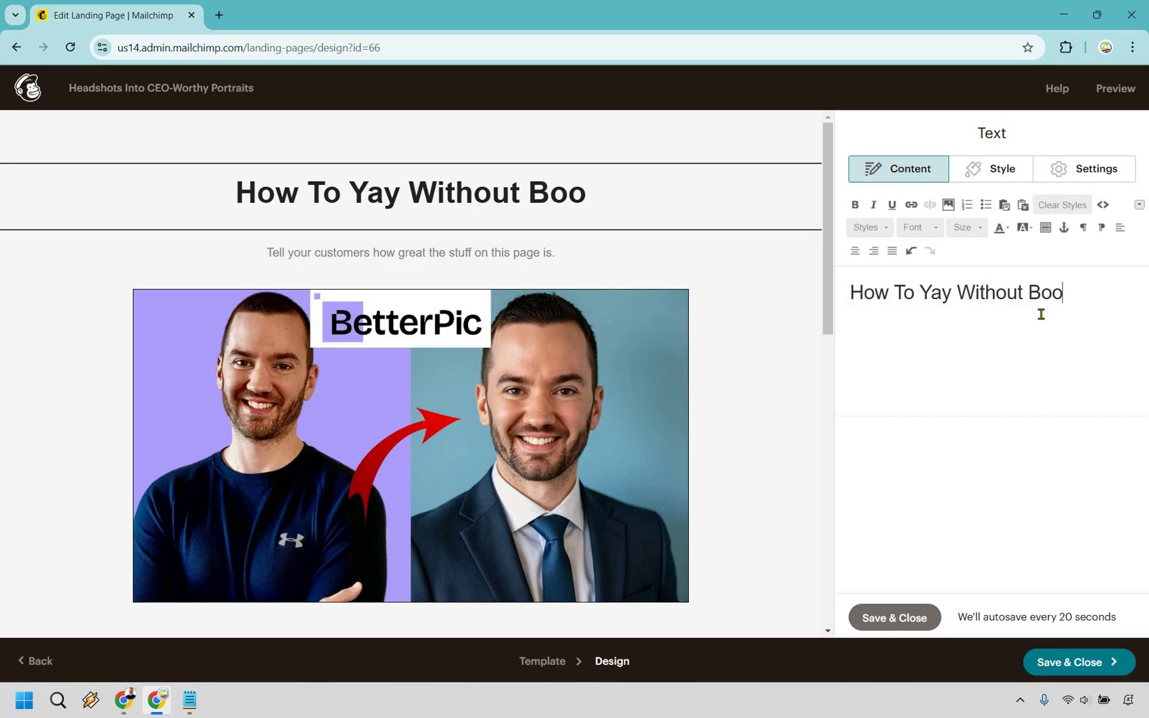
Paste the full 'How To Turn Your Headshots Into CEO-Worthy Portraits with AI...' title over the draft.
double_click(944, 288)
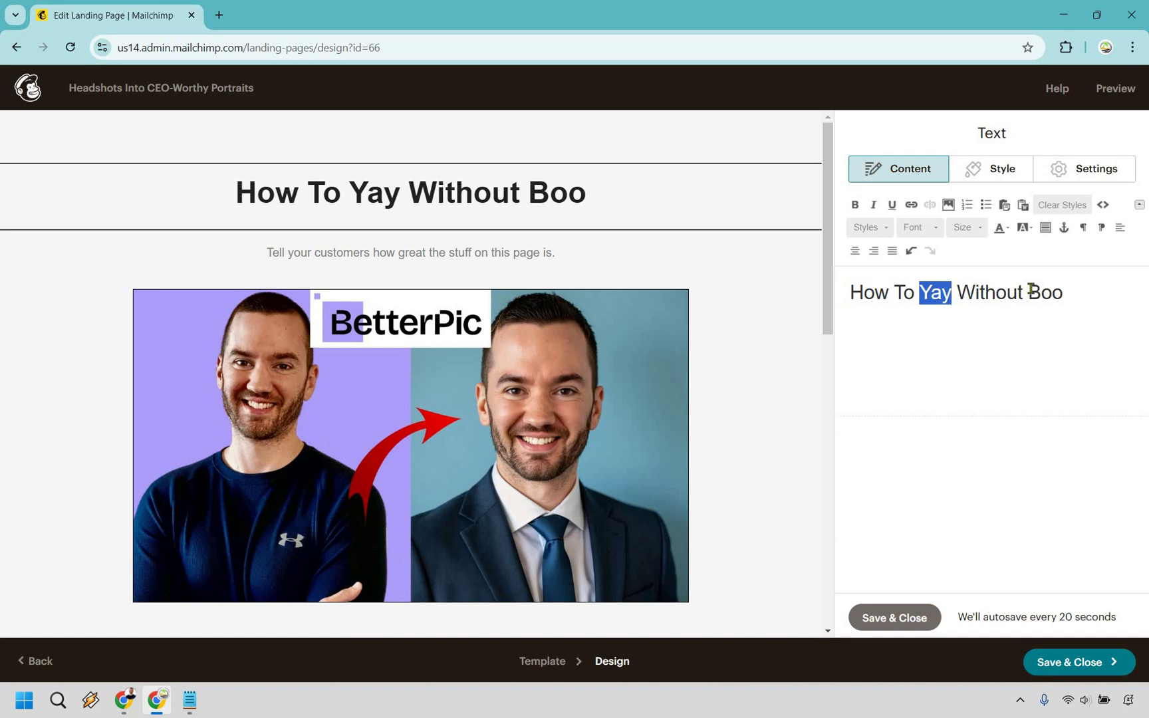
double_click(1057, 291)
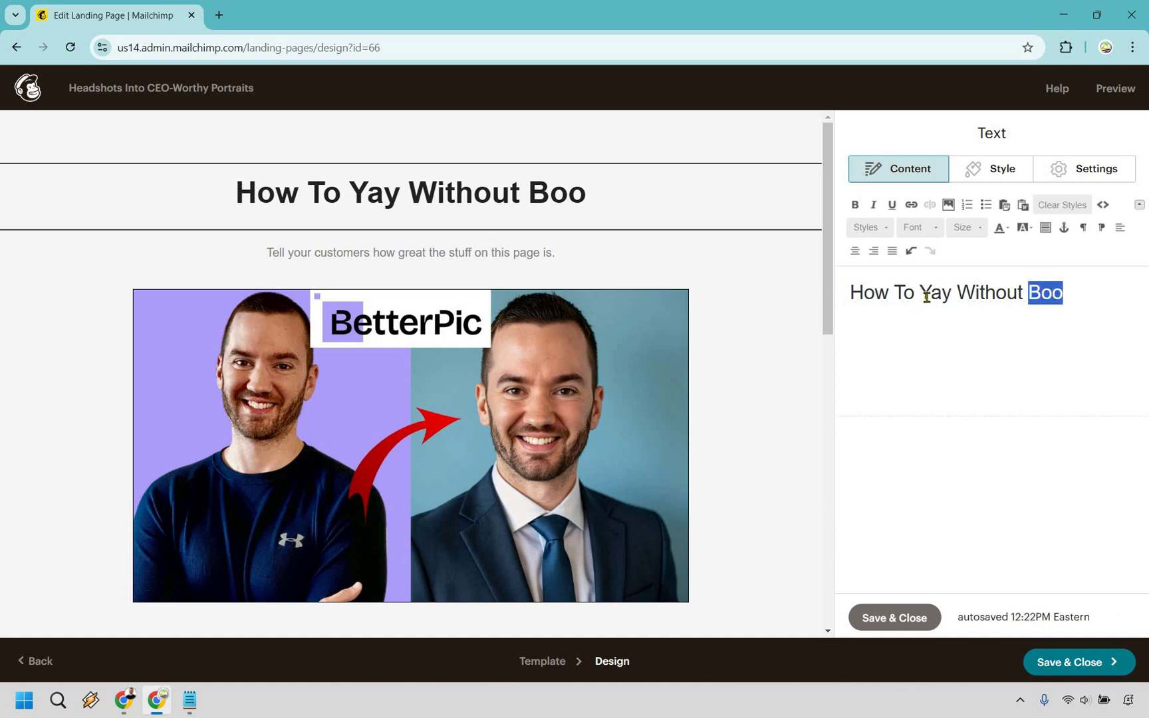
key("Left")
key("ctrl+Left")
key("ctrl+Left")
key("shift+Right")
key("shift+Right")
key("shift+Right")
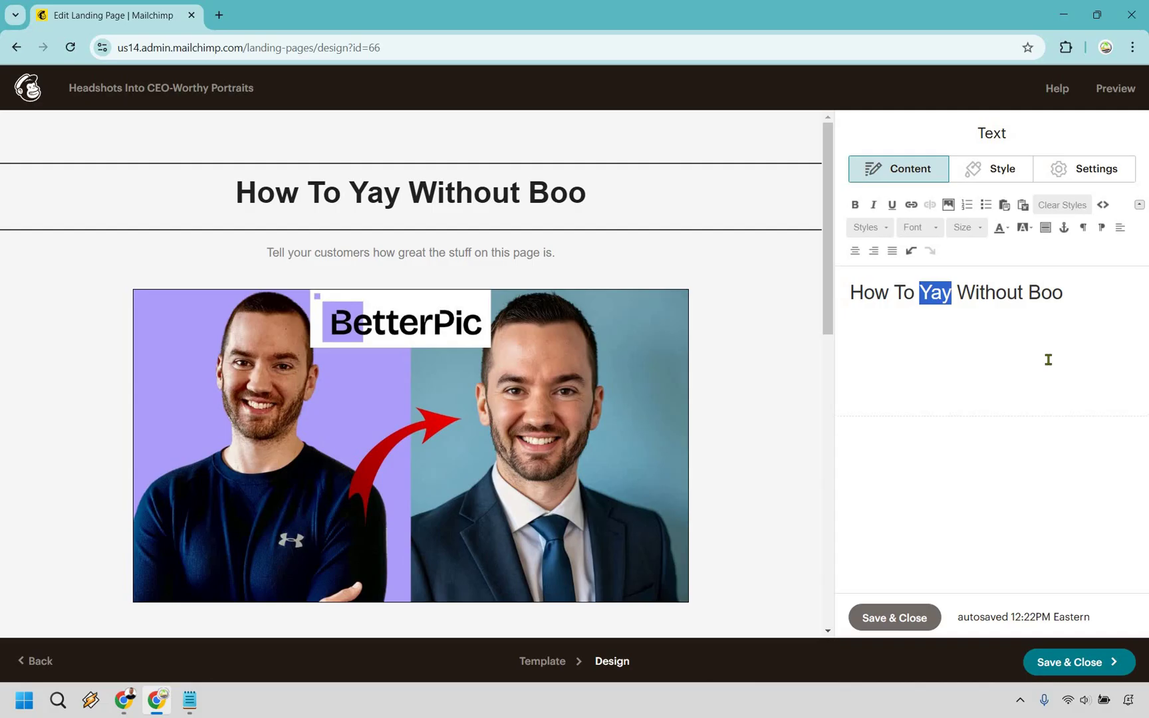
left_click(921, 286)
key("shift+Right")
key("shift+Right")
key("shift+Right")
left_click_drag(1029, 288, 1065, 307)
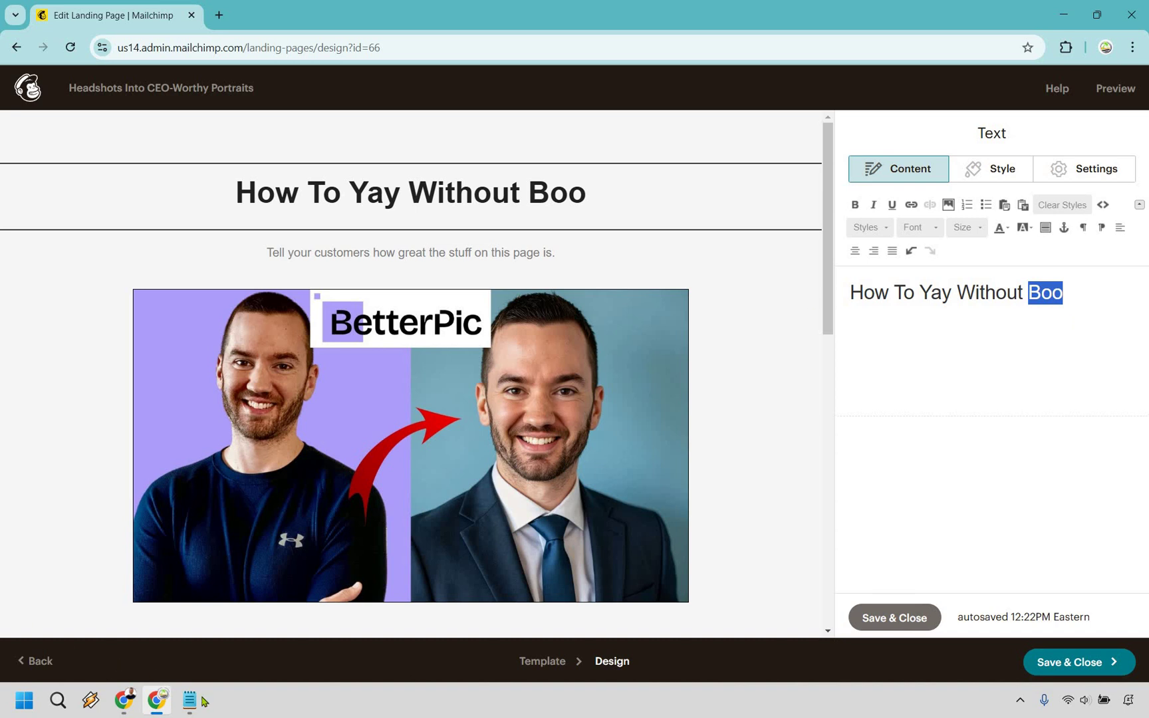
key("ctrl+a")
type("How To Turn Your Headshots Into CEO-Worthy Portraits with AI... Without Hiring A Photographer Or Spending A Fortune")
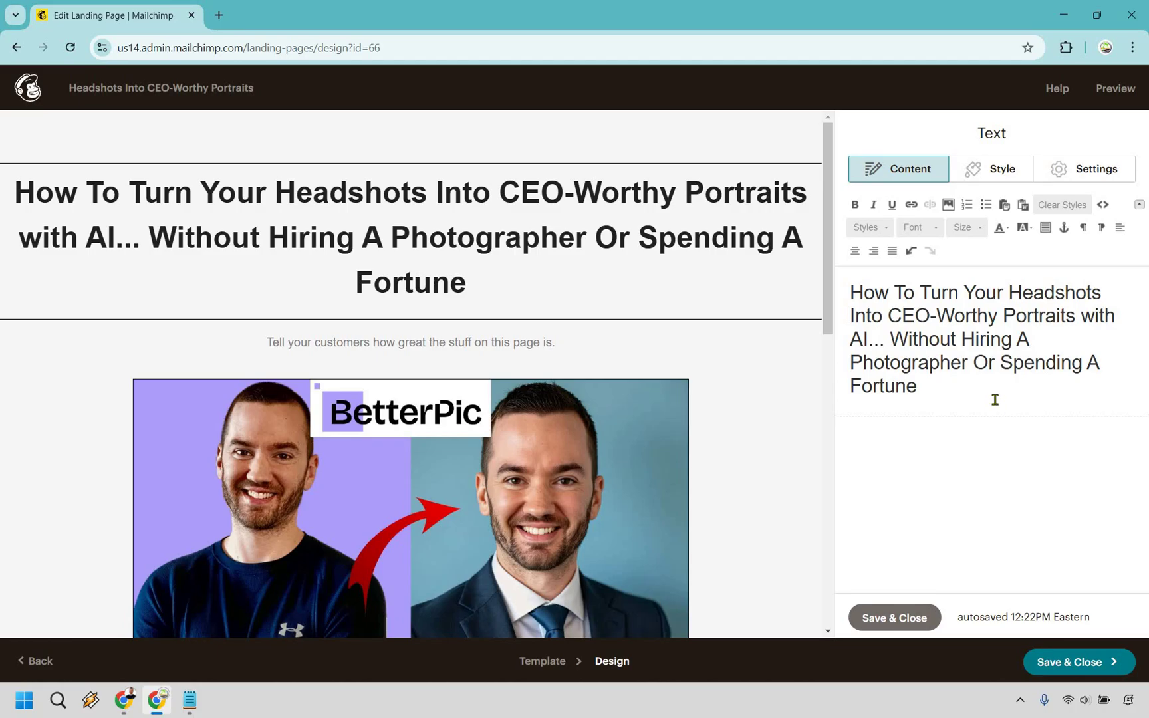
left_click(855, 296, "shift")
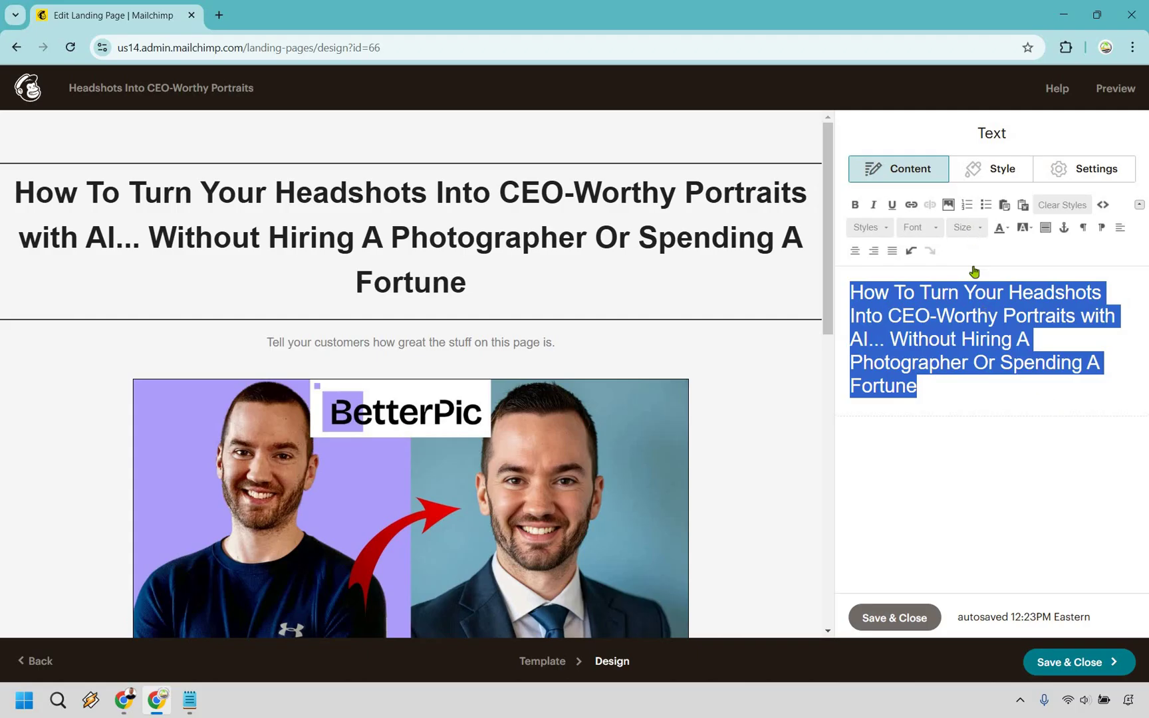
Make the headline size 25 with a line break before 'Without', and save it.
left_click(964, 227)
left_click(974, 301)
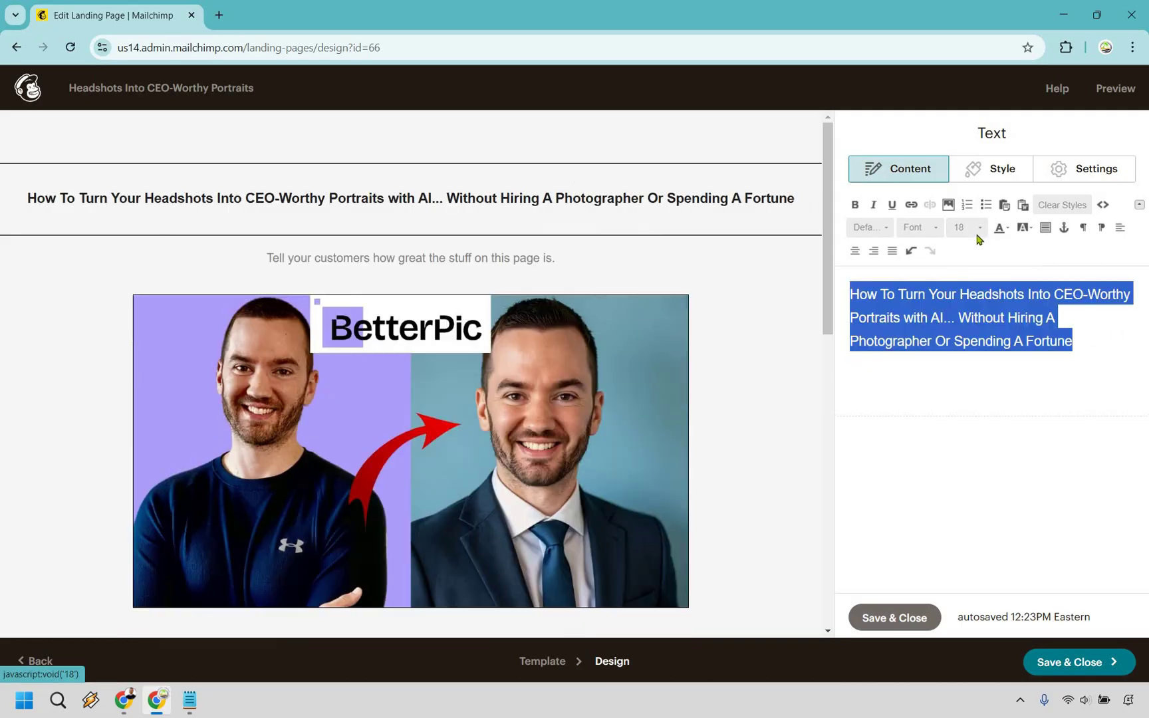
left_click(964, 227)
scroll(976, 287, "up", 2)
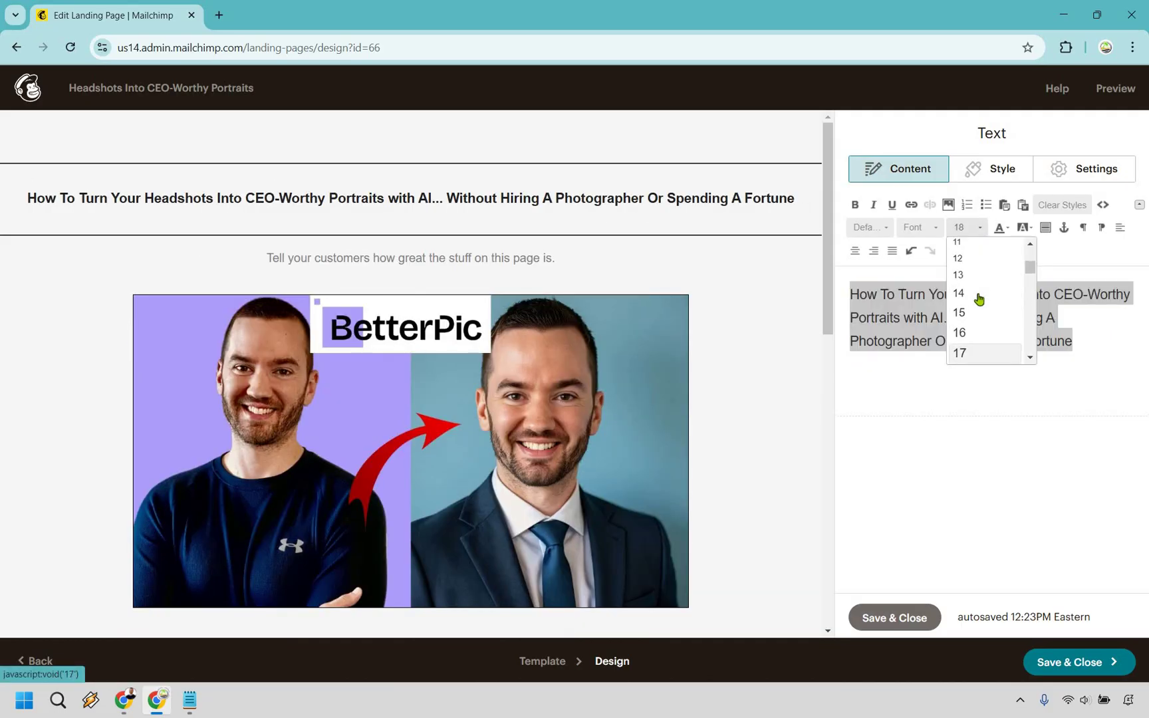
scroll(976, 339, "down", 3)
left_click(977, 340)
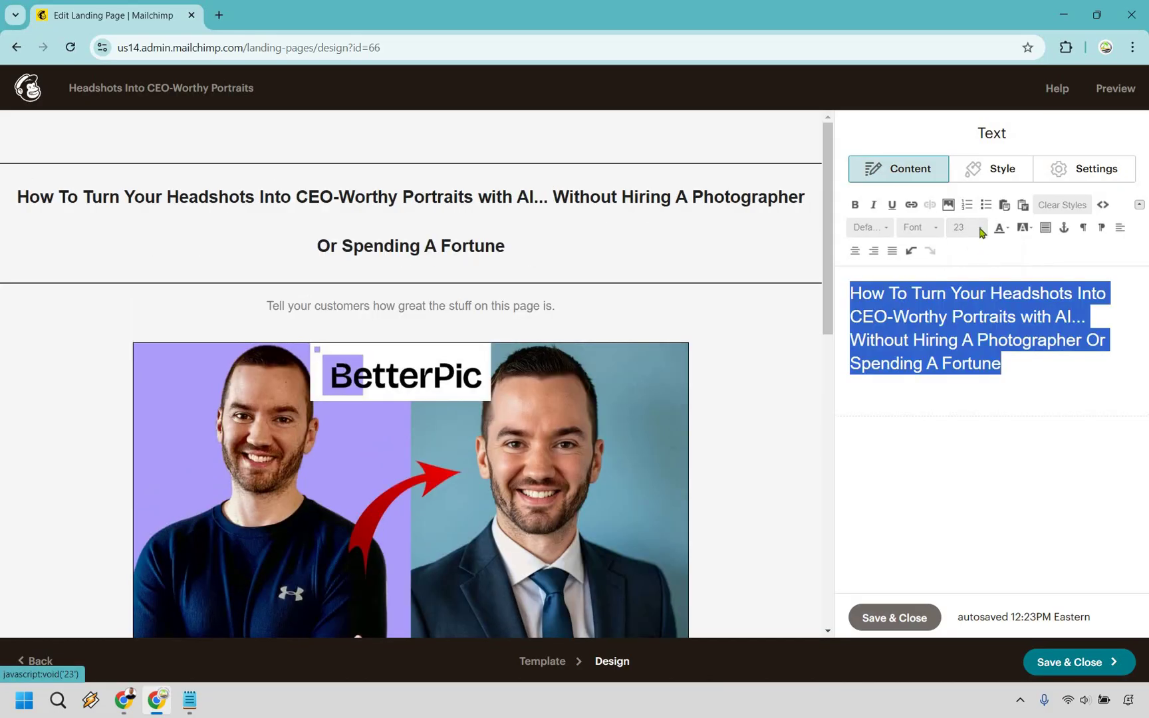
left_click(964, 228)
left_click(968, 349)
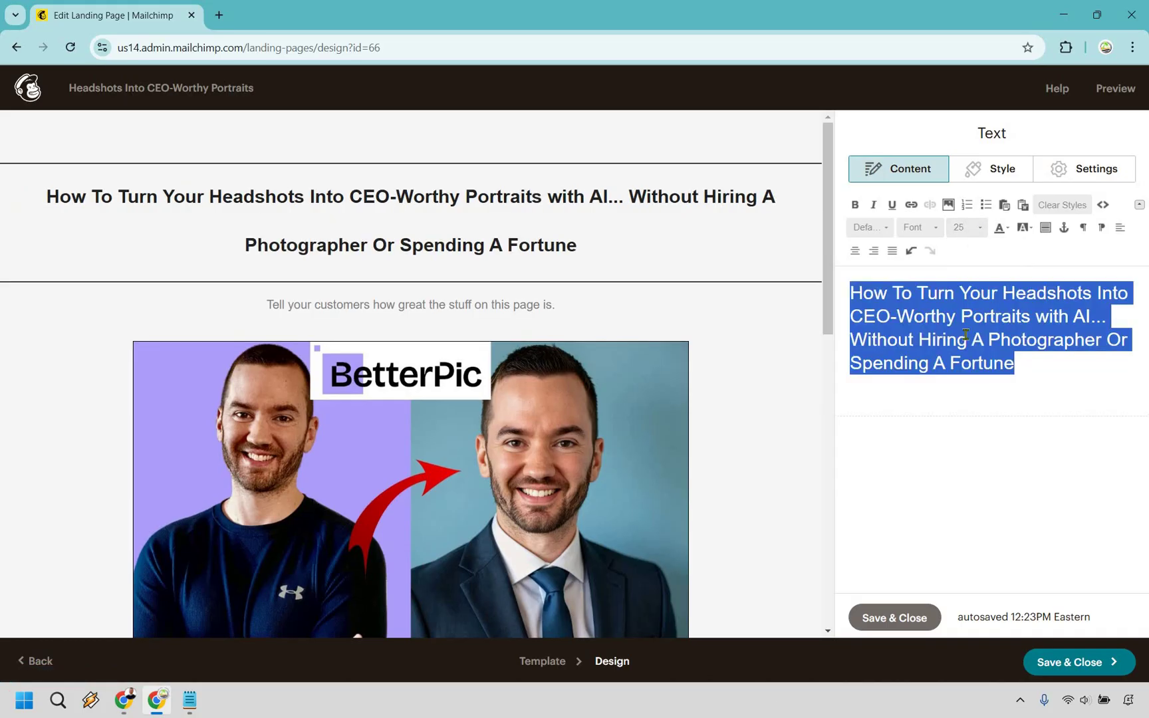
left_click(857, 332)
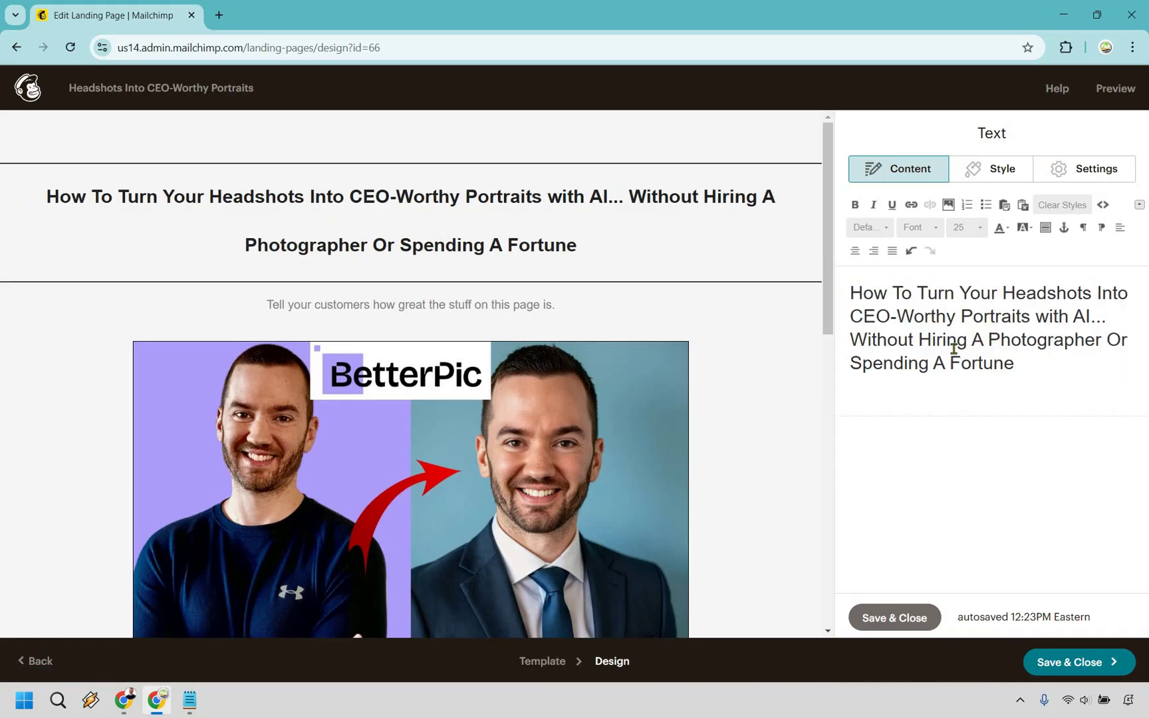
key("shift+Return")
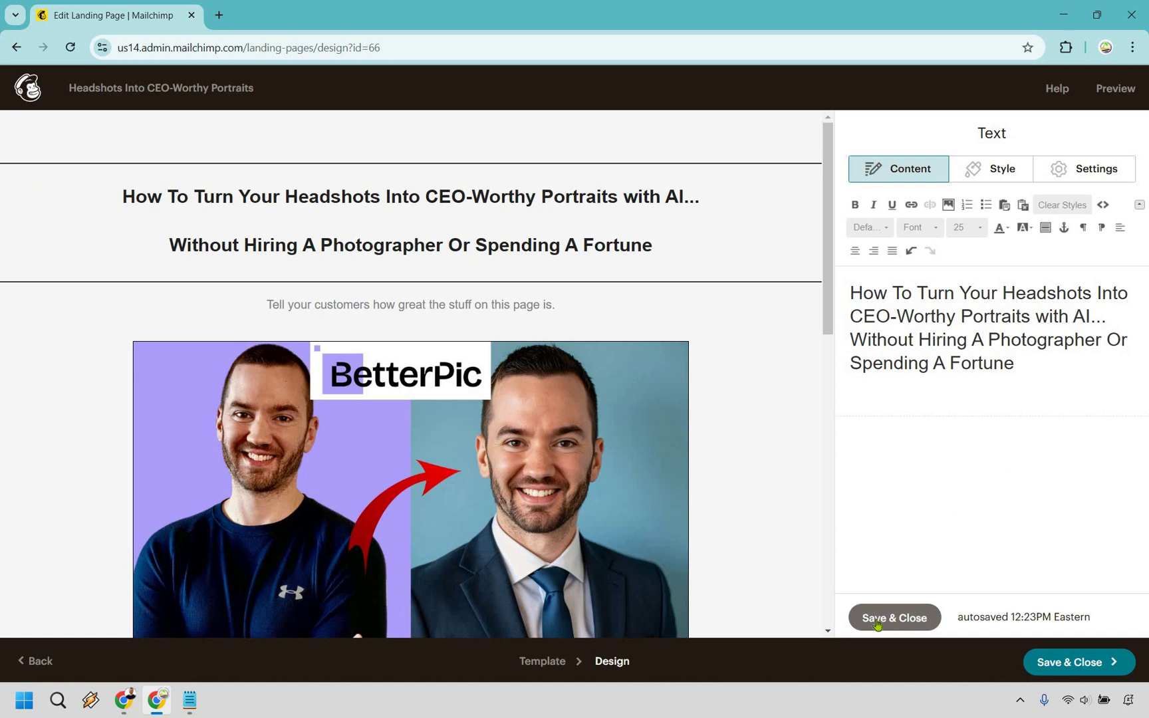
left_click(671, 283)
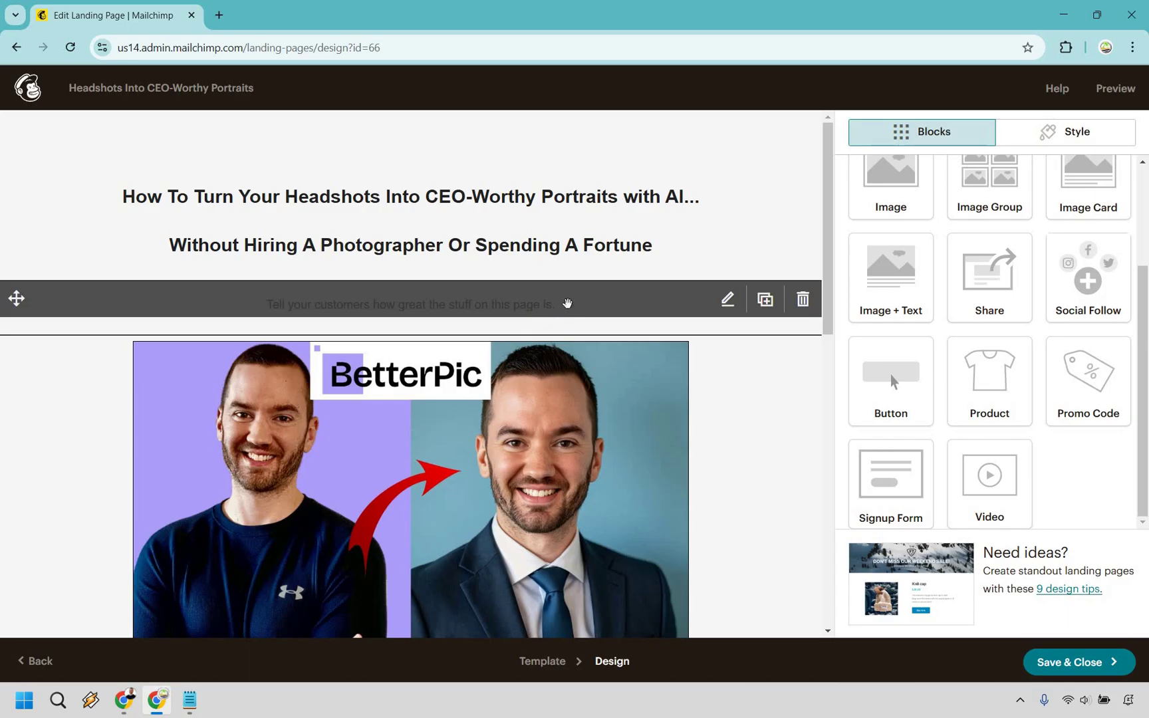
Change the subheading to 'Click the play button below to see how it's done...' and save it.
left_click(565, 304)
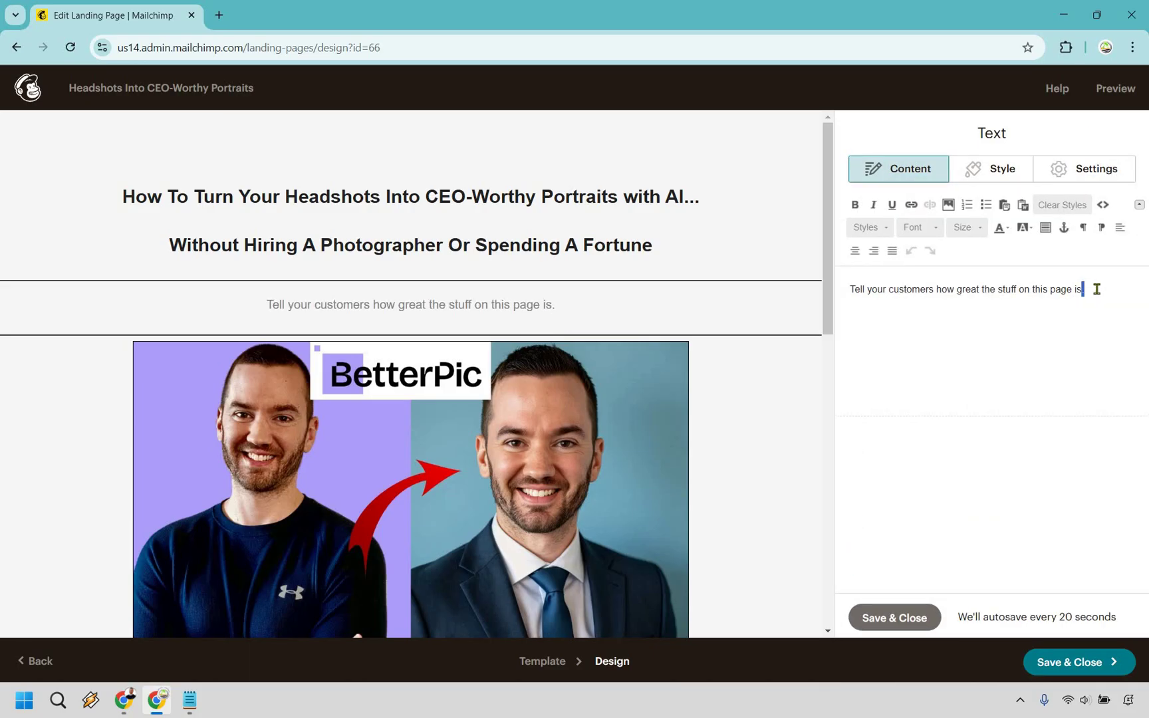
key("ctrl+a")
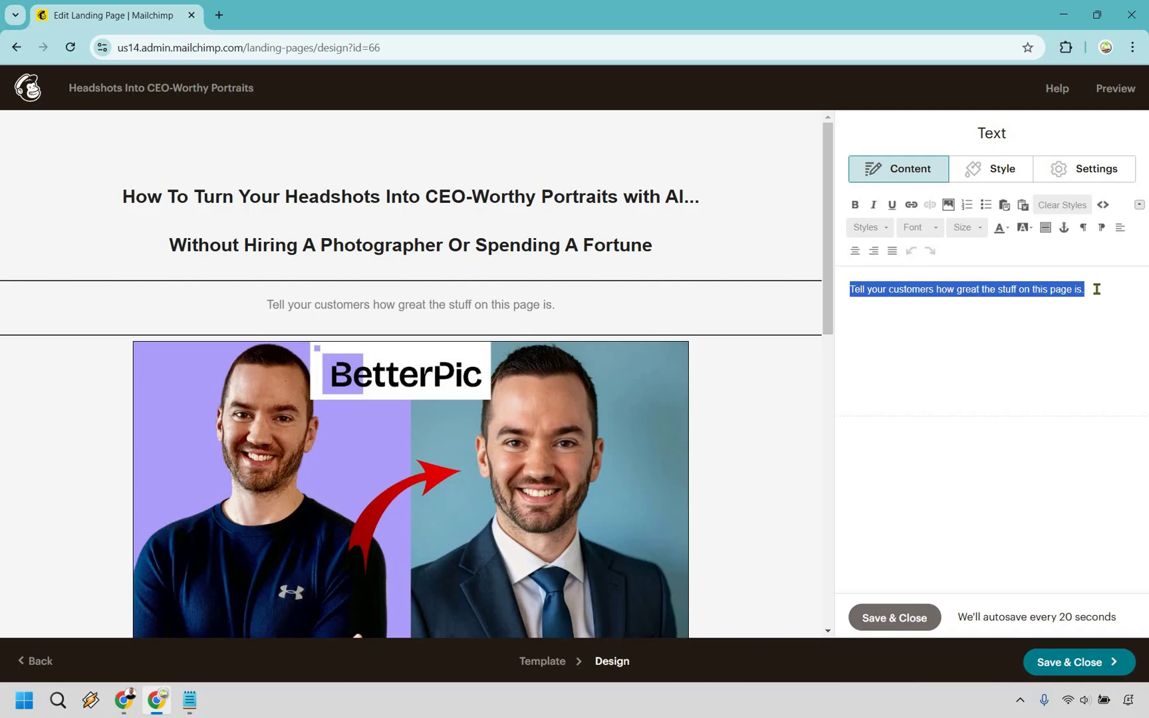
type("Click the play button below to see how it's done...")
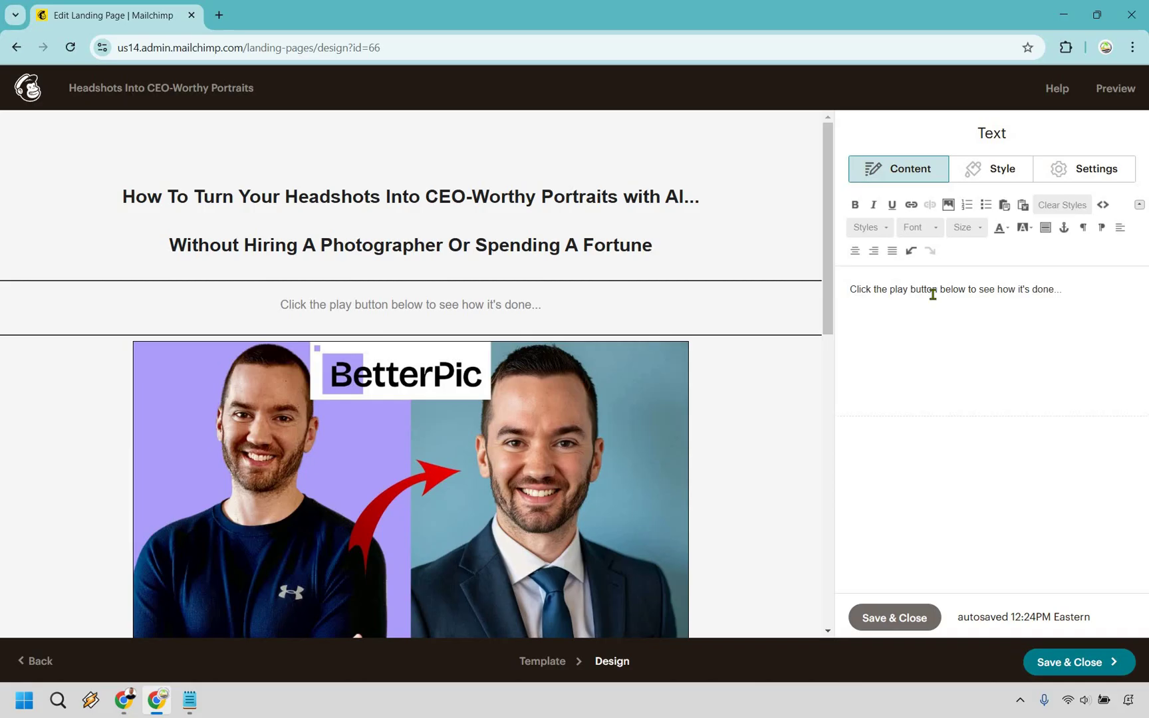
left_click(888, 626)
left_click(585, 340)
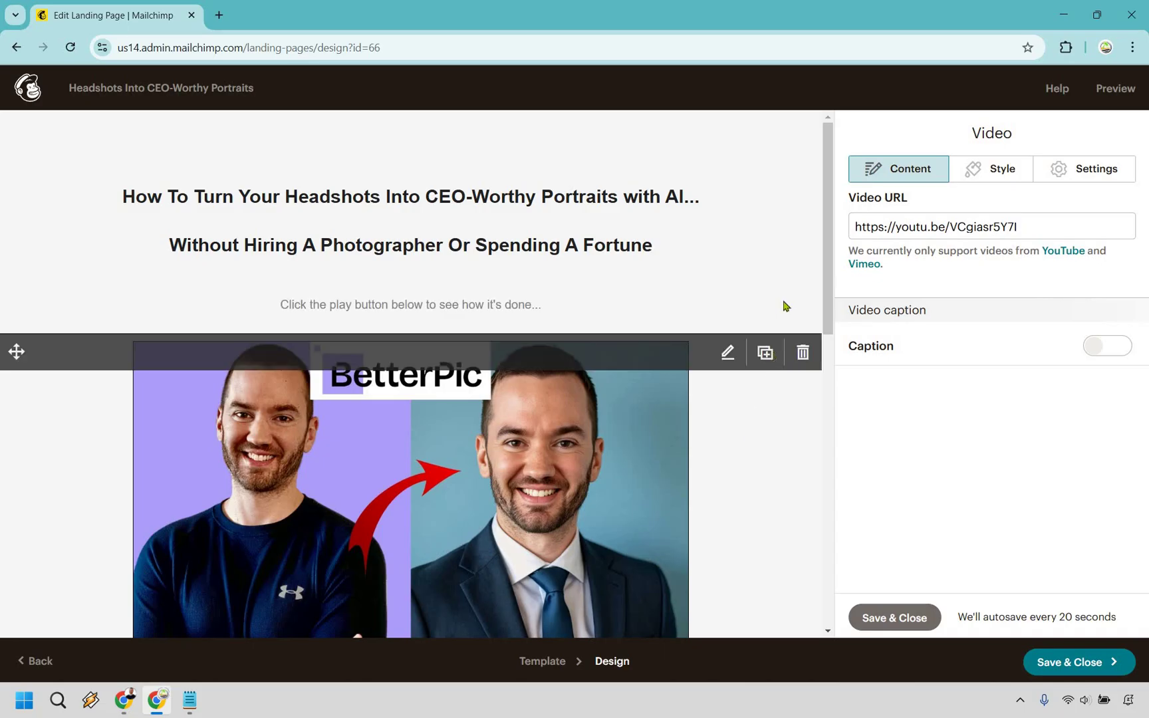
scroll(788, 293, "down", 3)
left_click(877, 628)
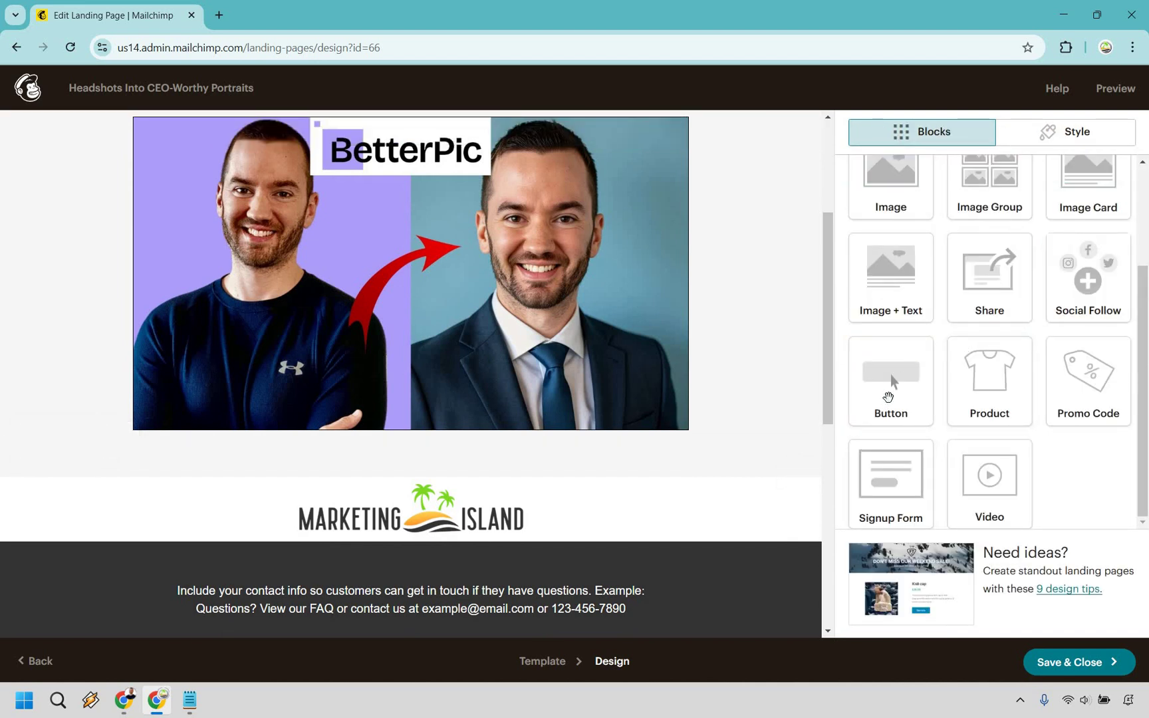
left_click_drag(885, 401, 772, 424)
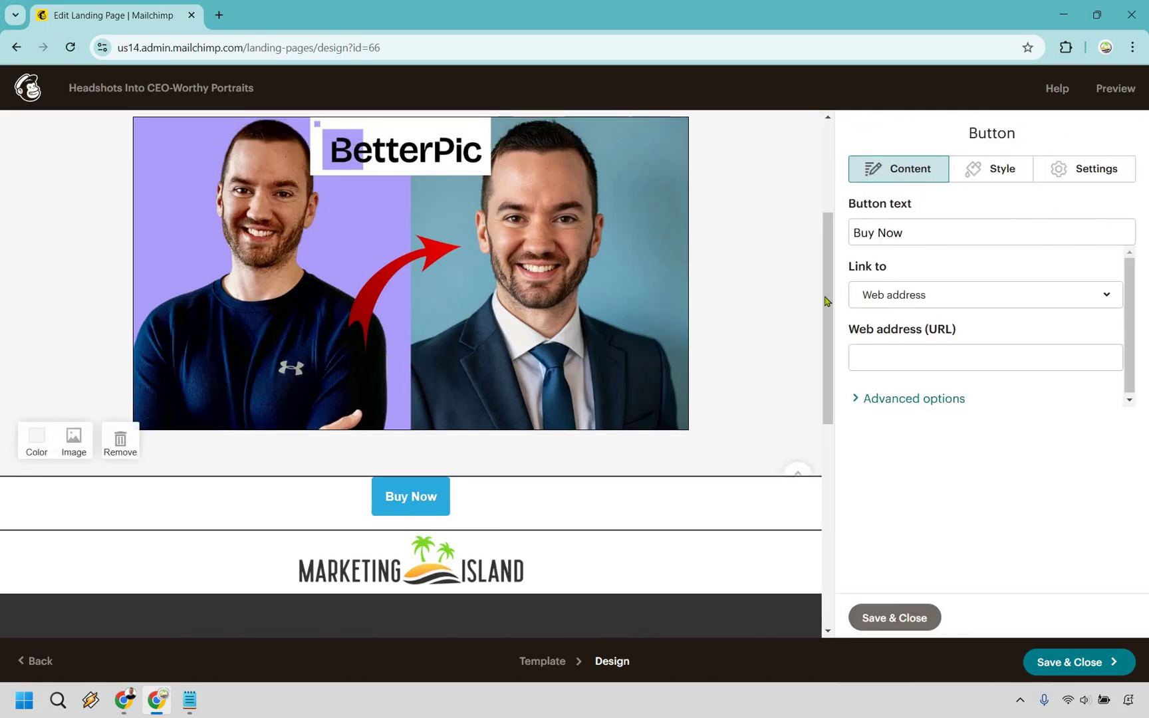
left_click(931, 206)
type("C")
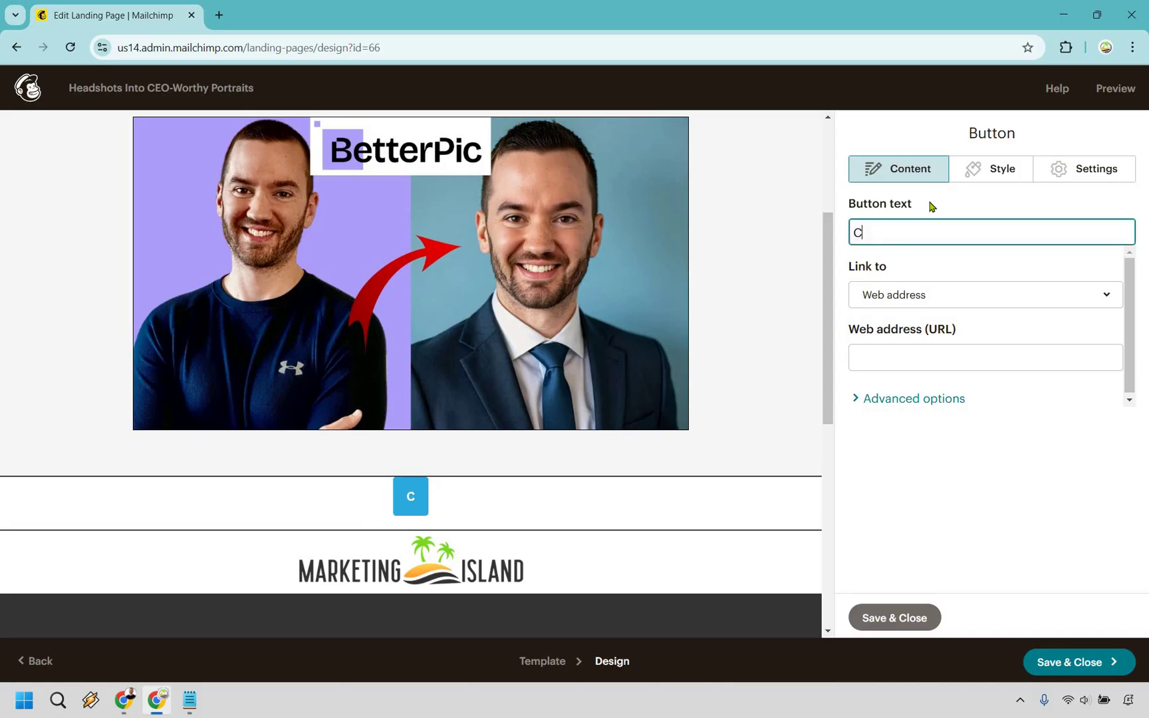
type("lick Here To Get Betterpic")
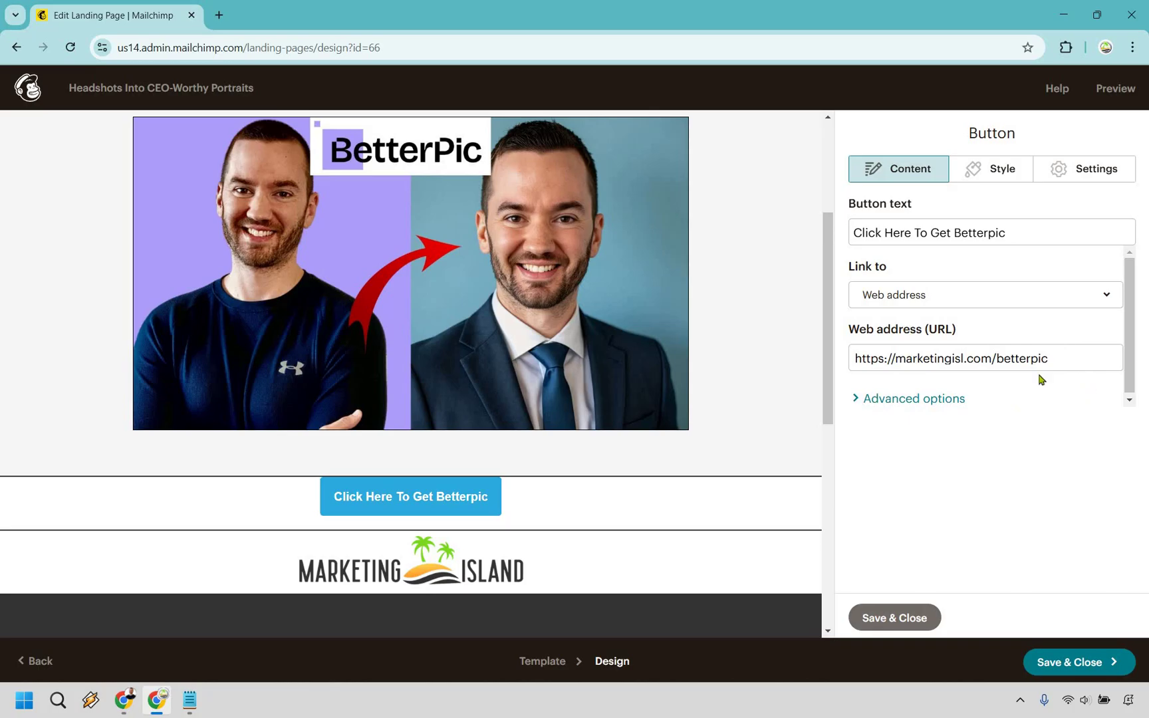
left_click(928, 400)
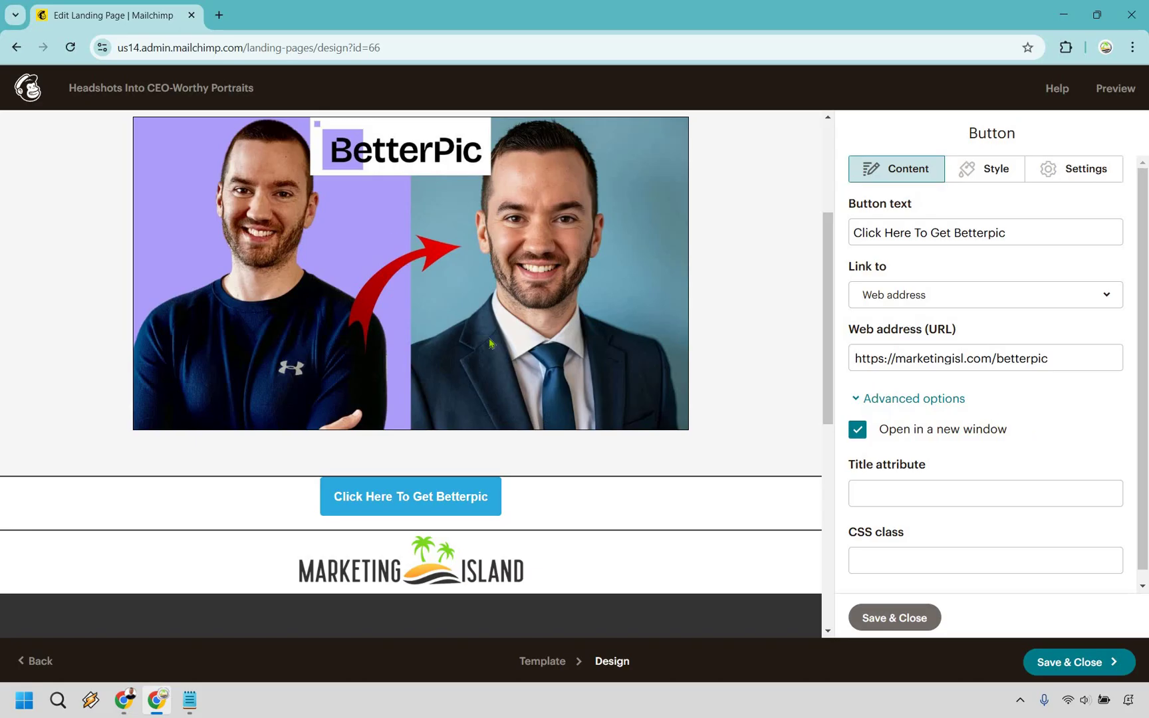
Change the button background from blue to light green #89d085.
mouse_move(415, 221)
left_click(983, 171)
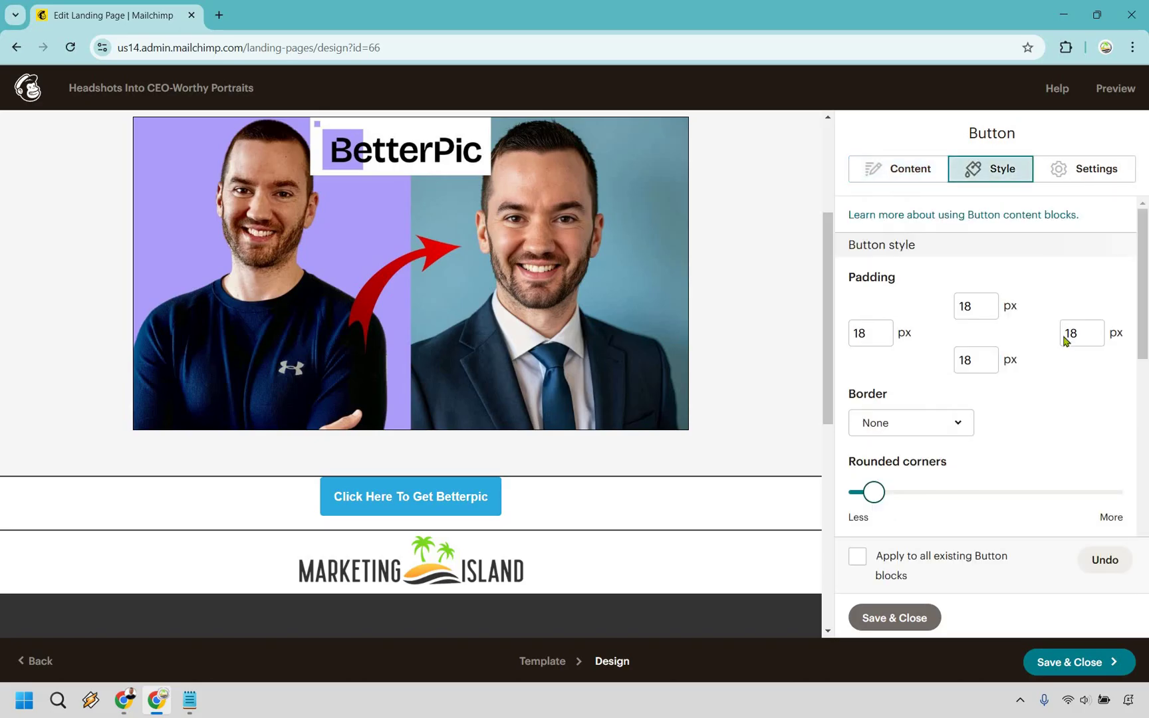
scroll(1064, 303, "down", 3)
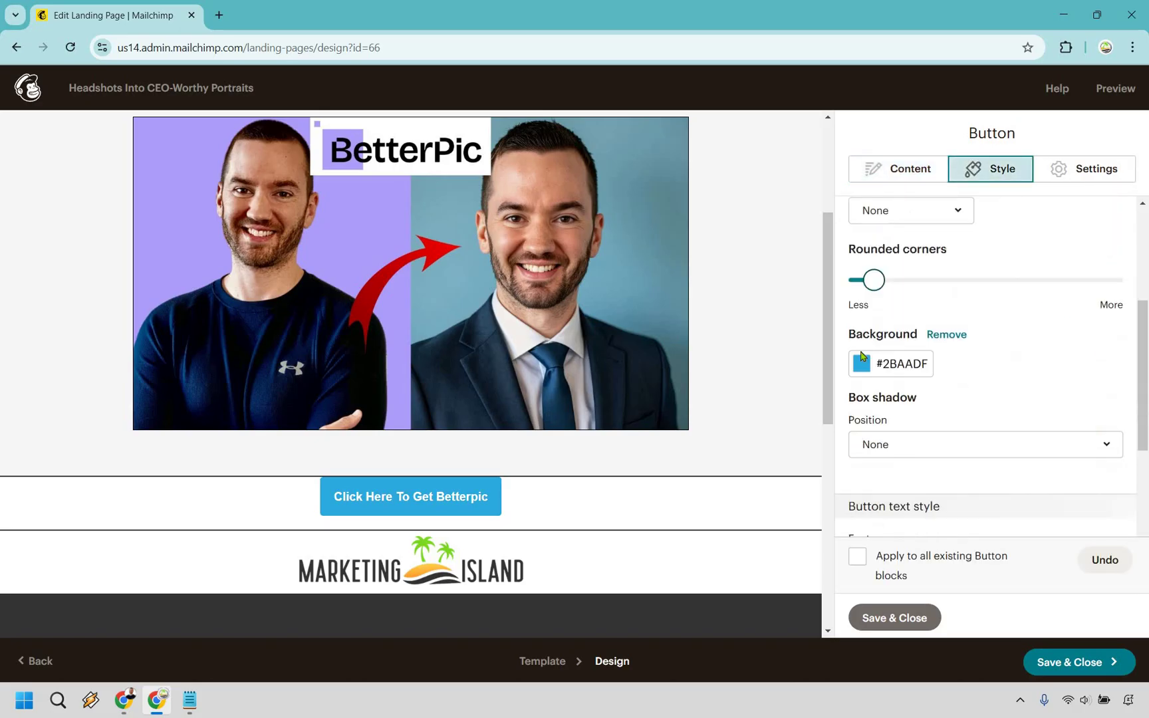
scroll(862, 356, "down", 1)
left_click(926, 355)
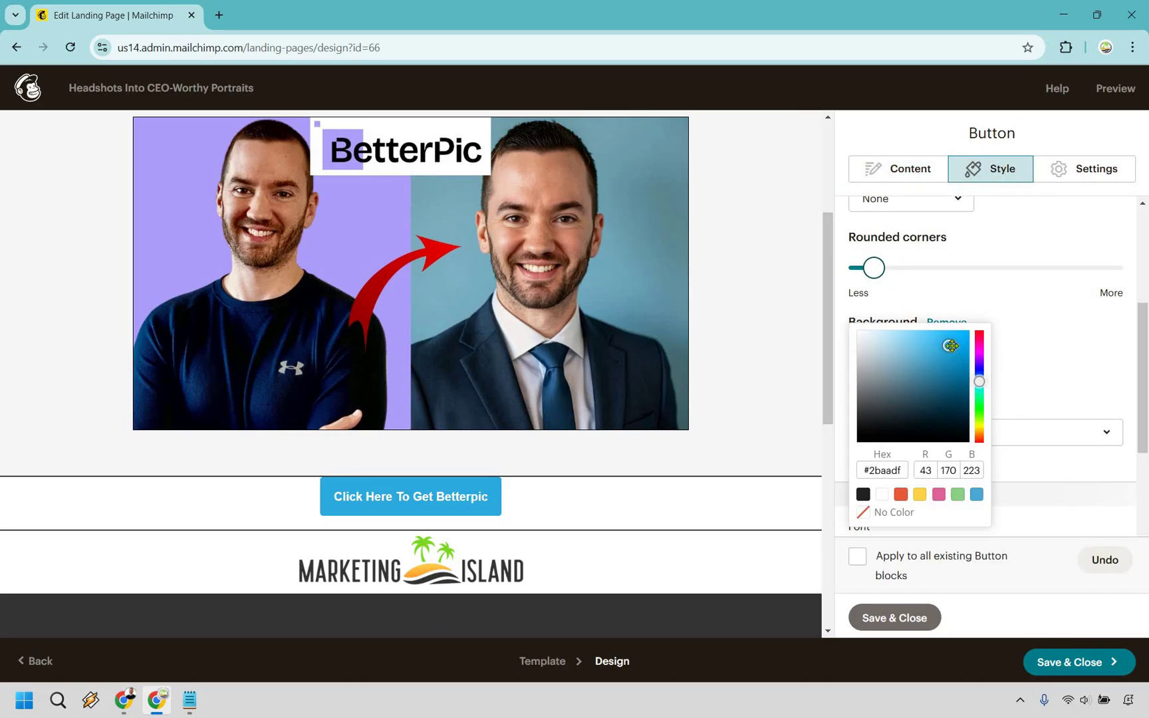
mouse_move(948, 345)
left_mouse_down()
mouse_move(967, 357)
mouse_move(962, 379)
left_mouse_up()
left_click(965, 337)
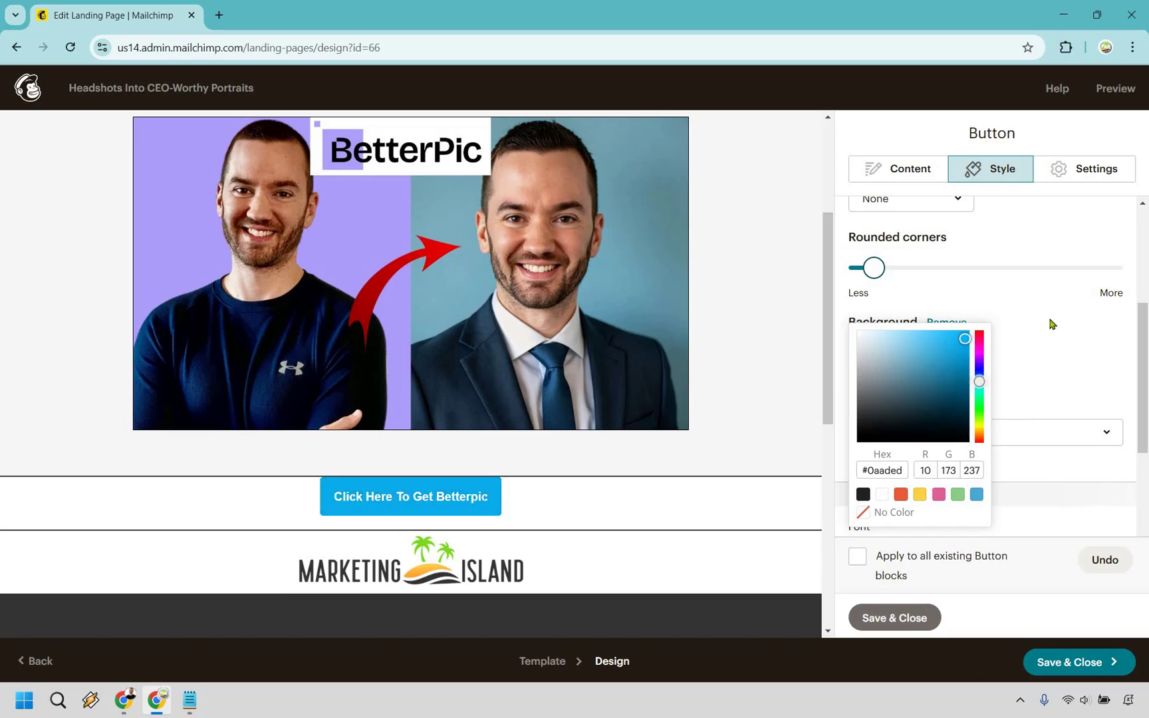
left_click(959, 494)
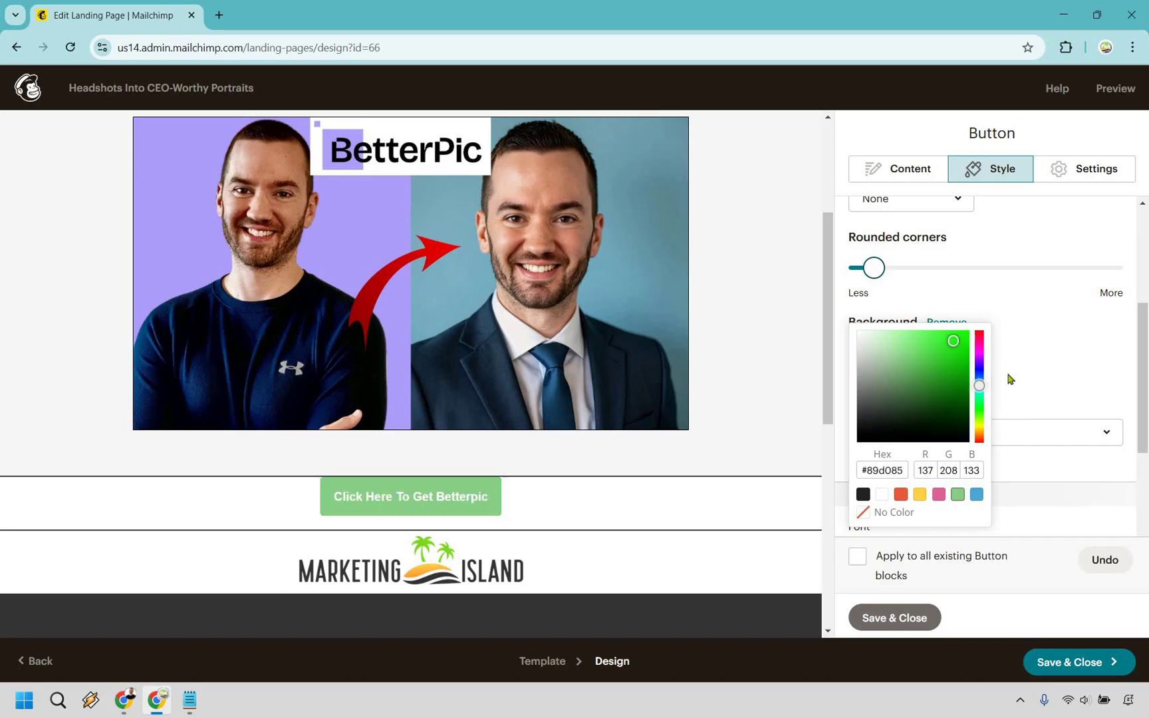
left_click(1030, 328)
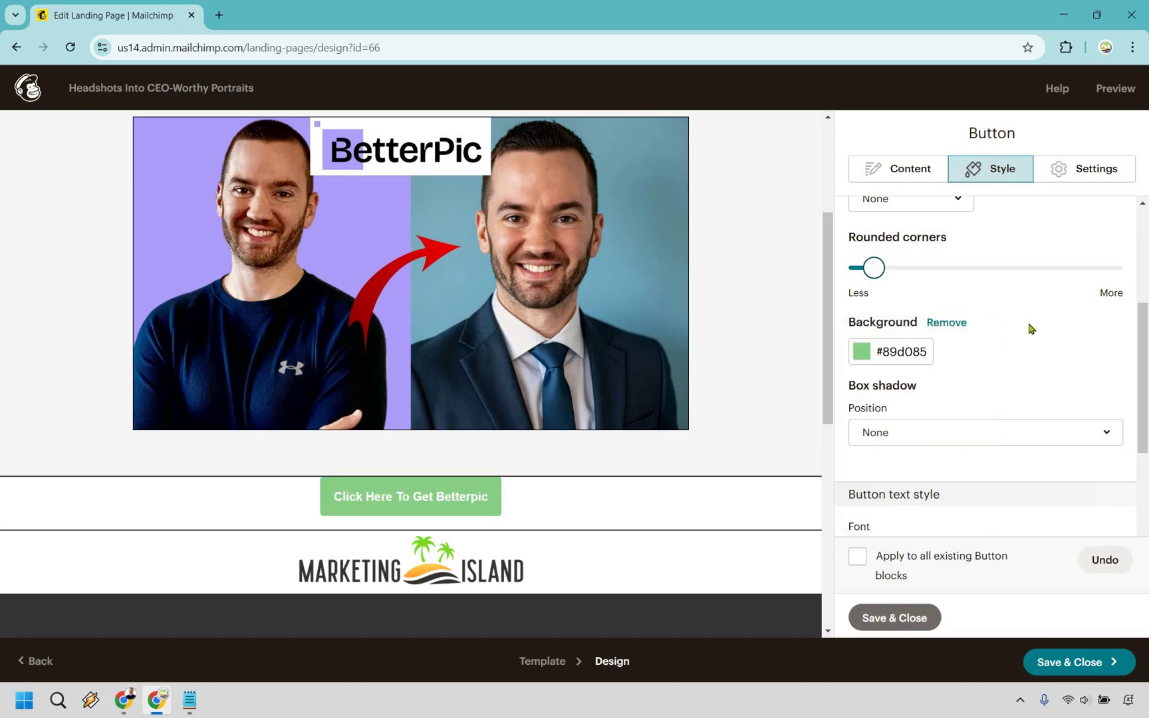
scroll(1030, 329, "down", 4)
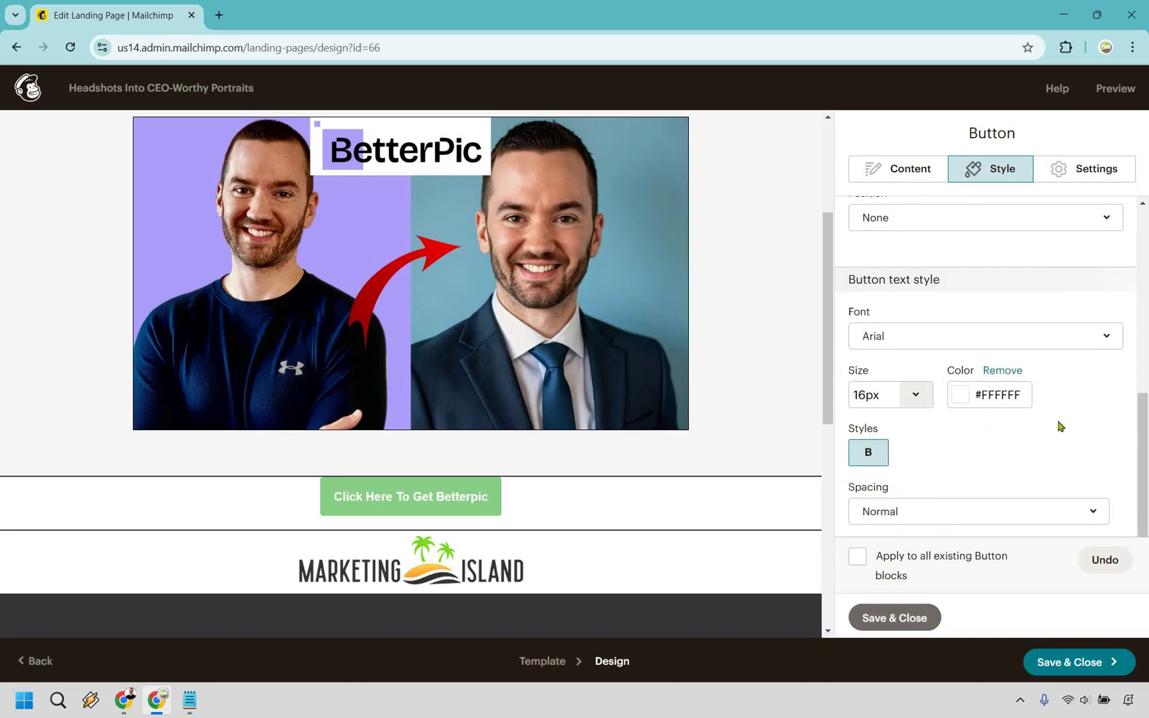
scroll(1082, 226, "up", 5)
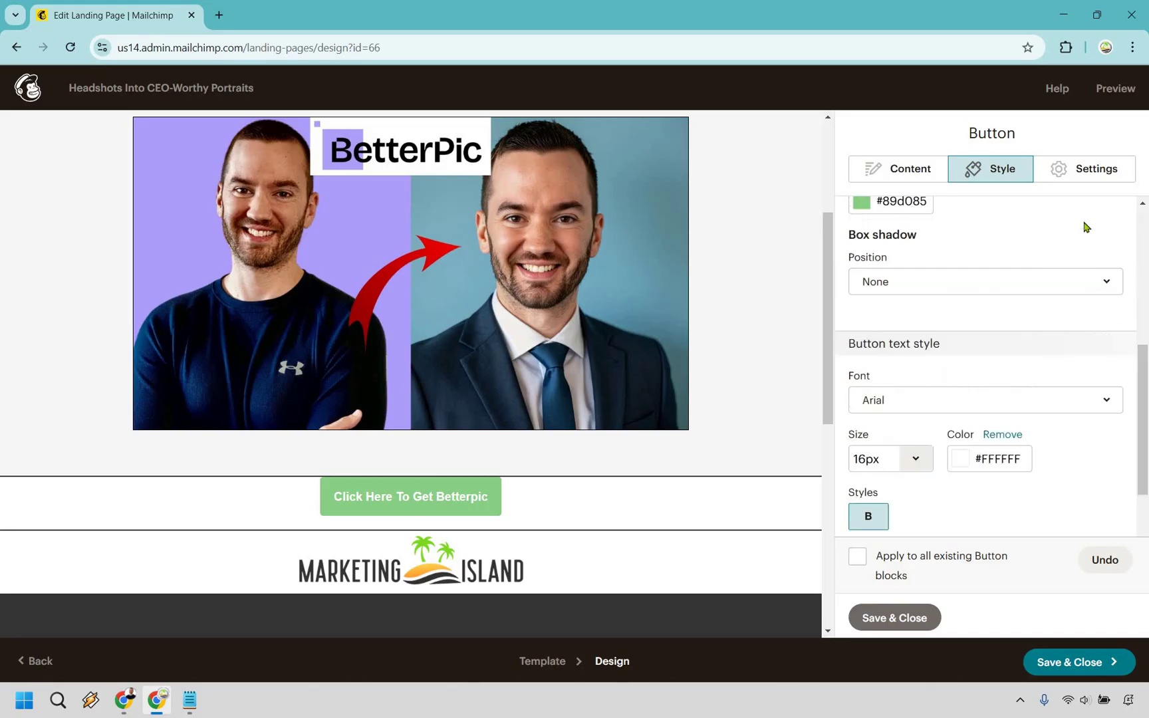
Try full width, then keep the button at fit-to-text width and save it.
left_click(1085, 169)
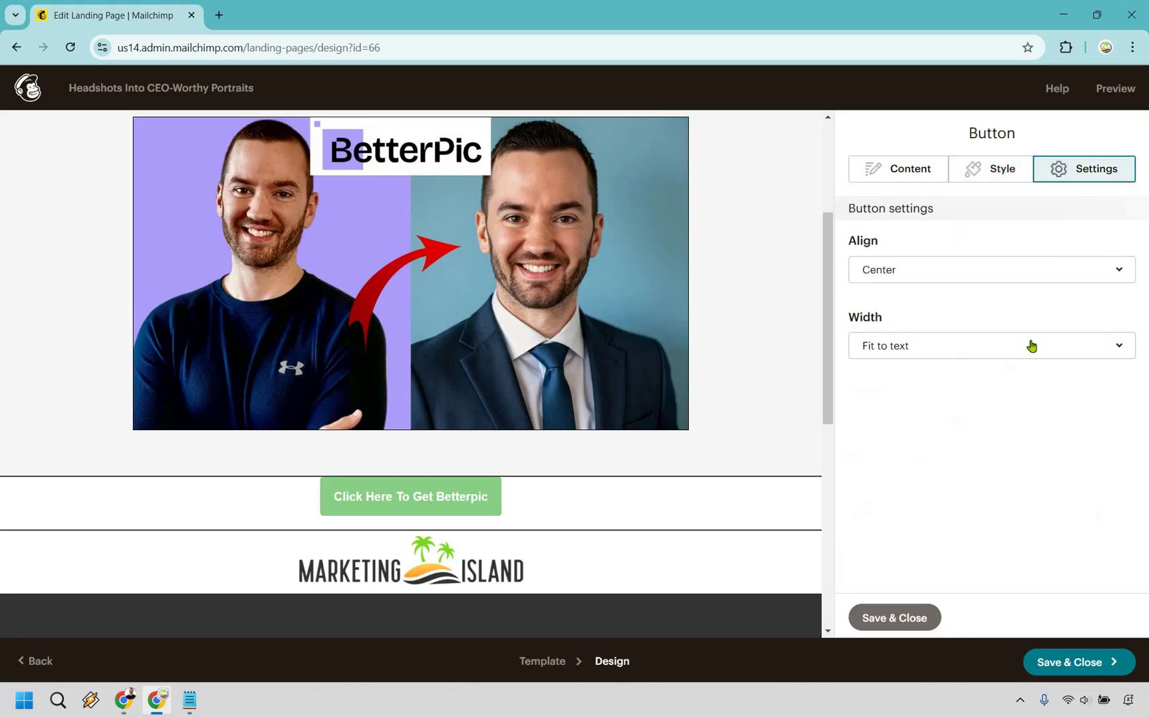
left_click(959, 352)
left_click(941, 417)
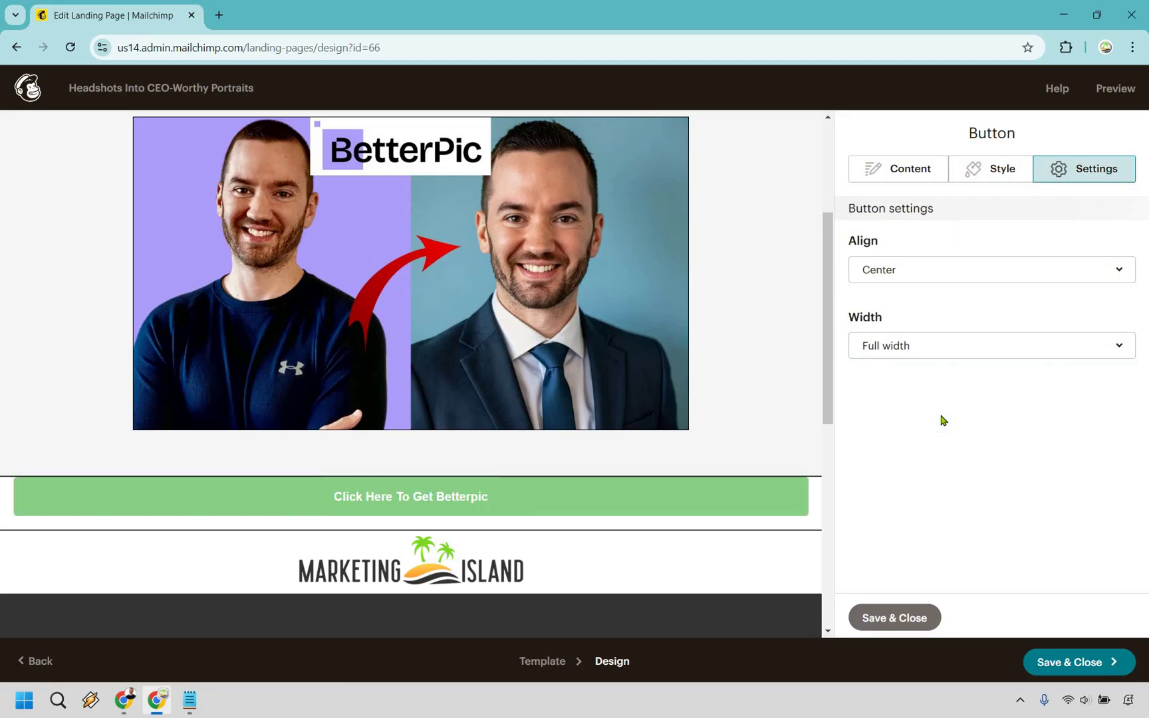
left_click(960, 351)
left_click(935, 384)
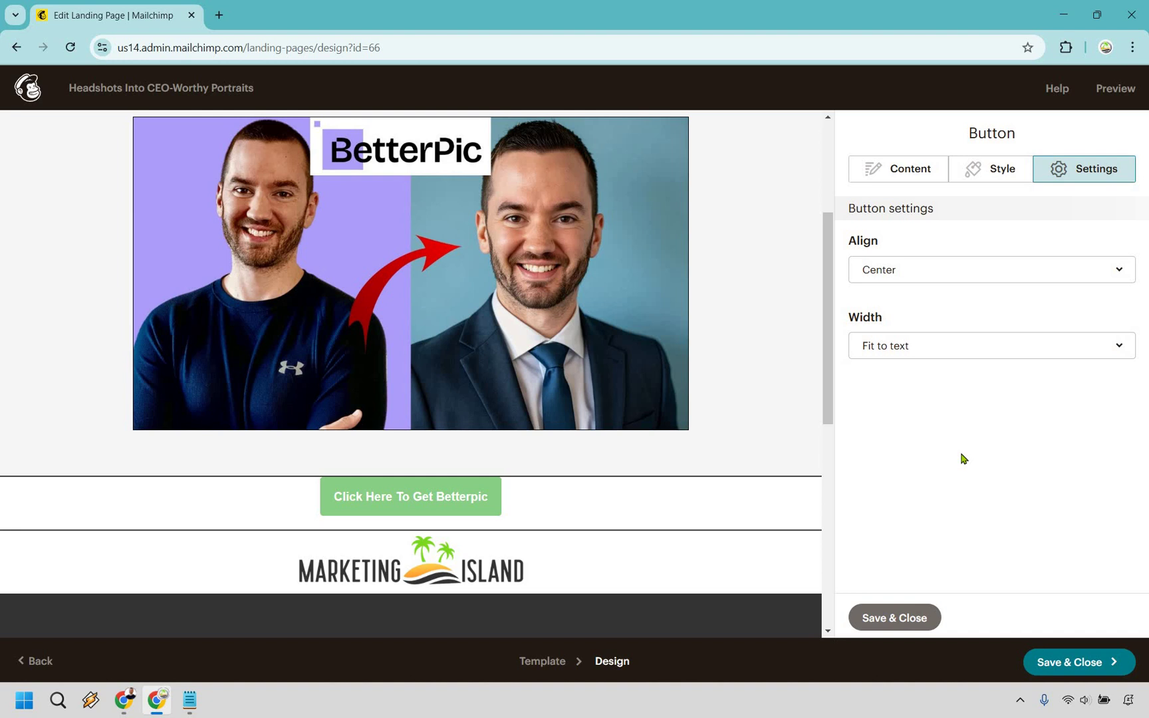
left_click(906, 618)
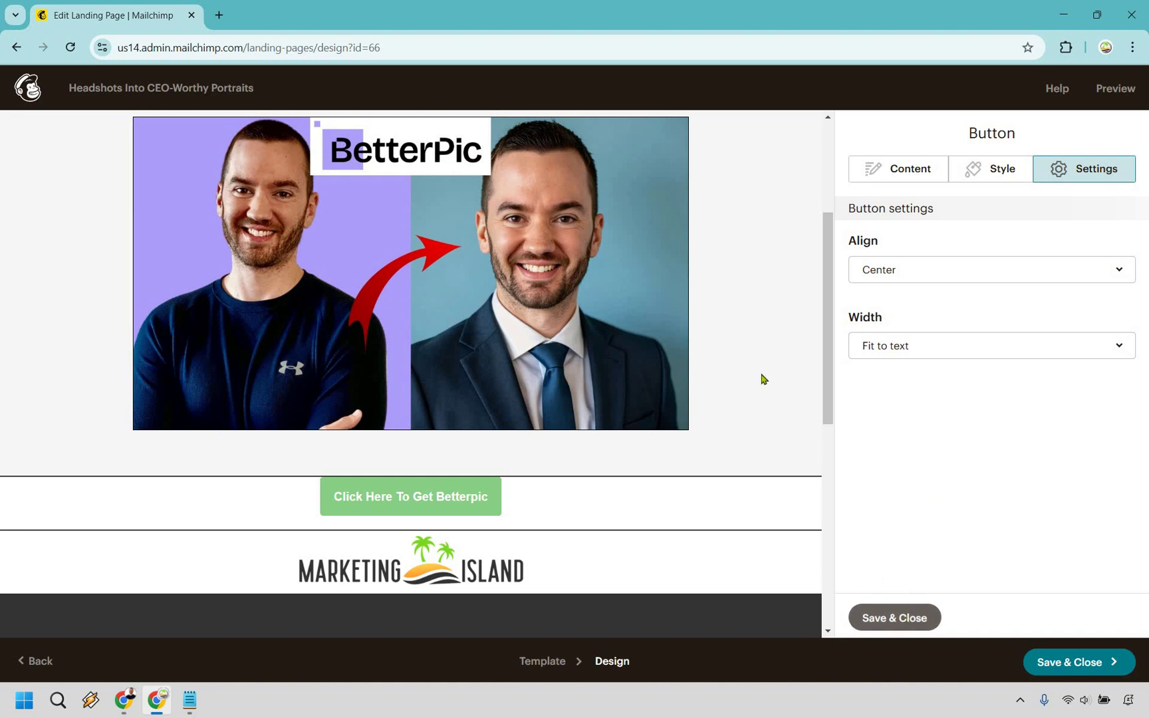
left_click(773, 337)
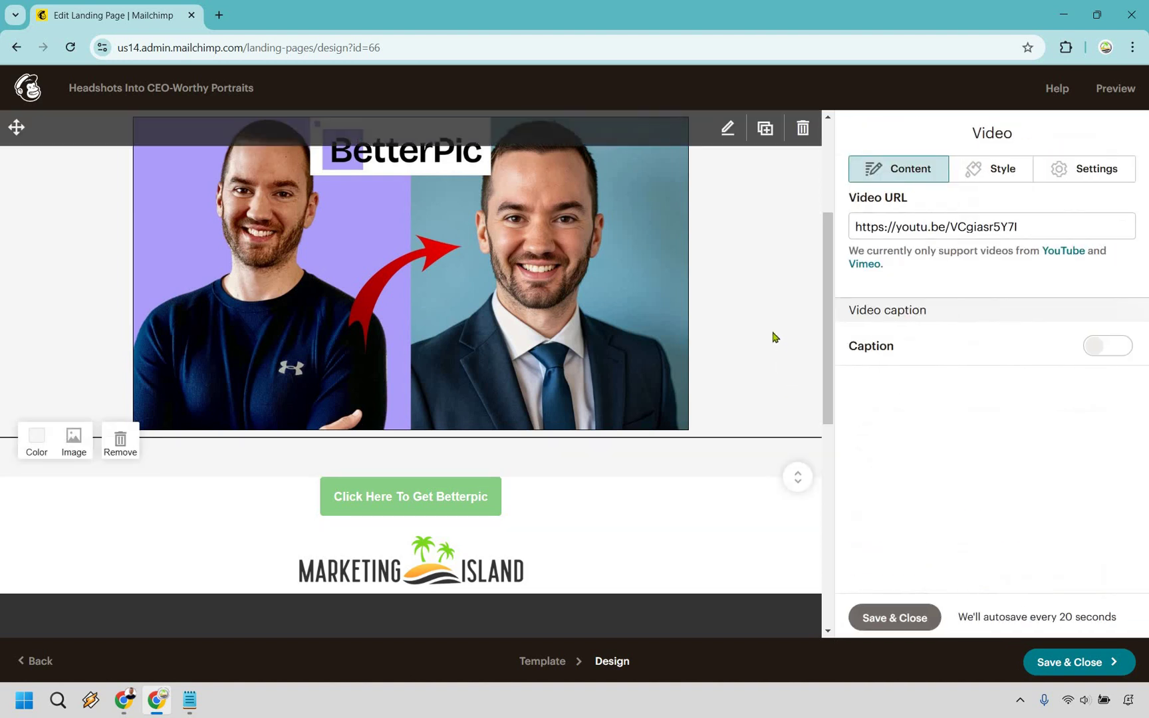
scroll(767, 399, "up", 2)
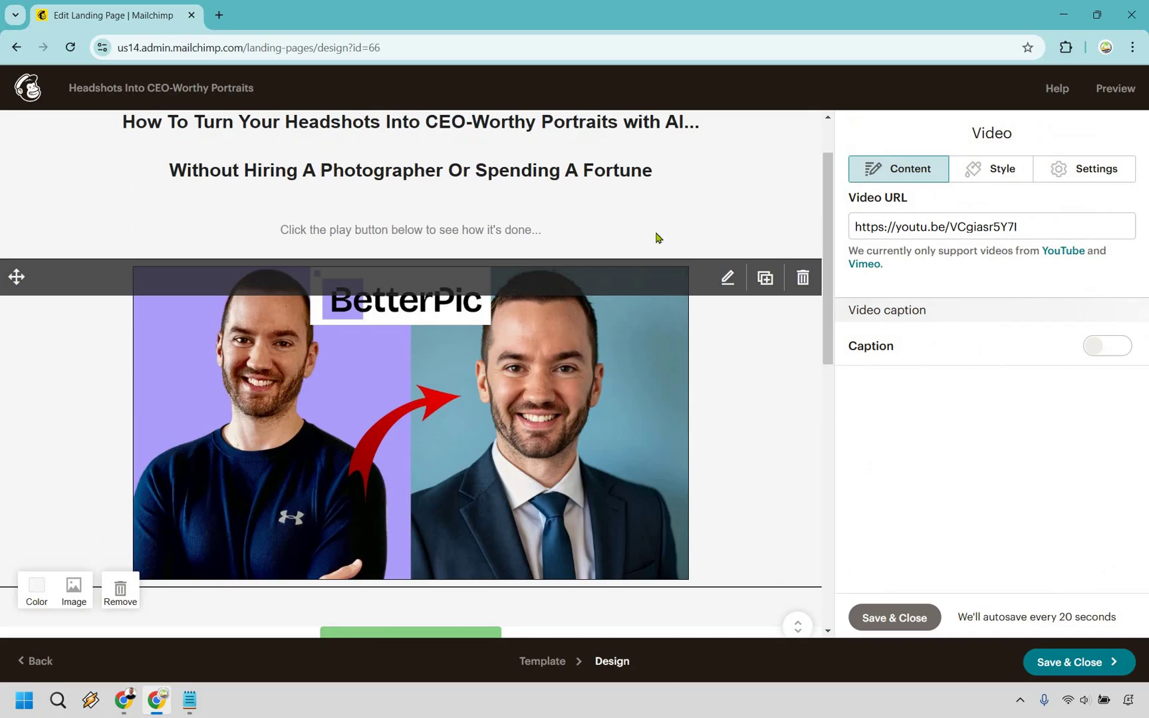
scroll(606, 213, "up", 1)
Clear the headline's formatting and remove its line break and the words ' with AI'.
left_click(638, 252)
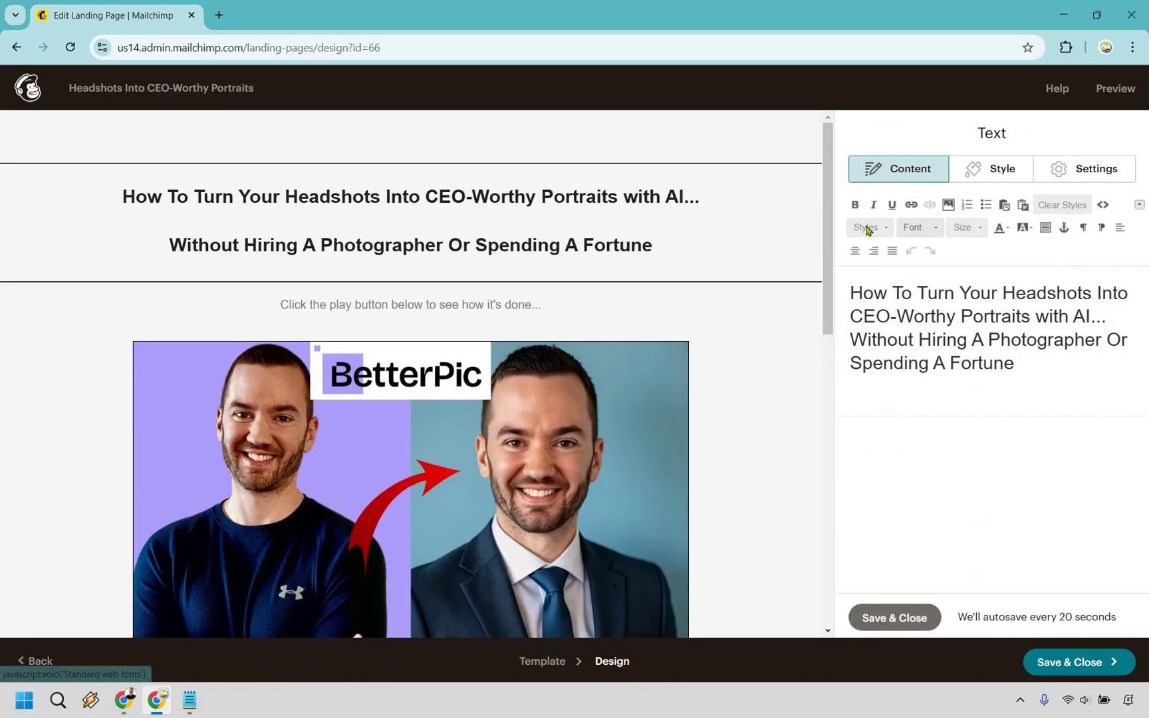
left_click(868, 228)
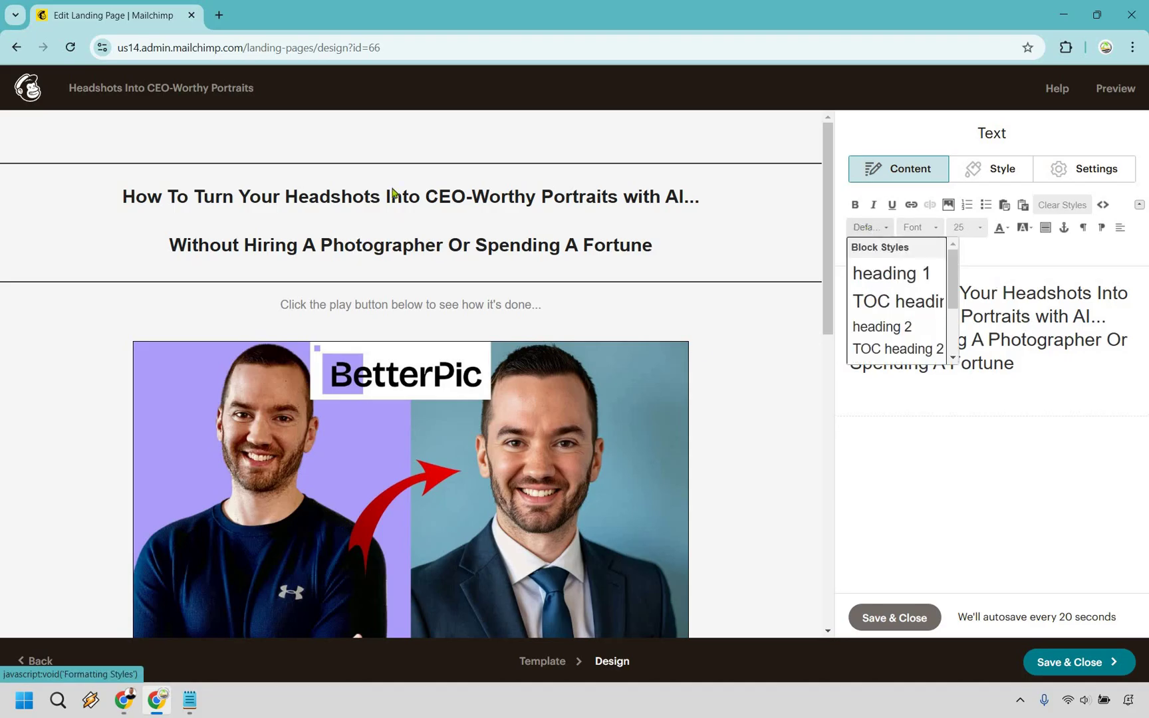
left_click(1029, 316)
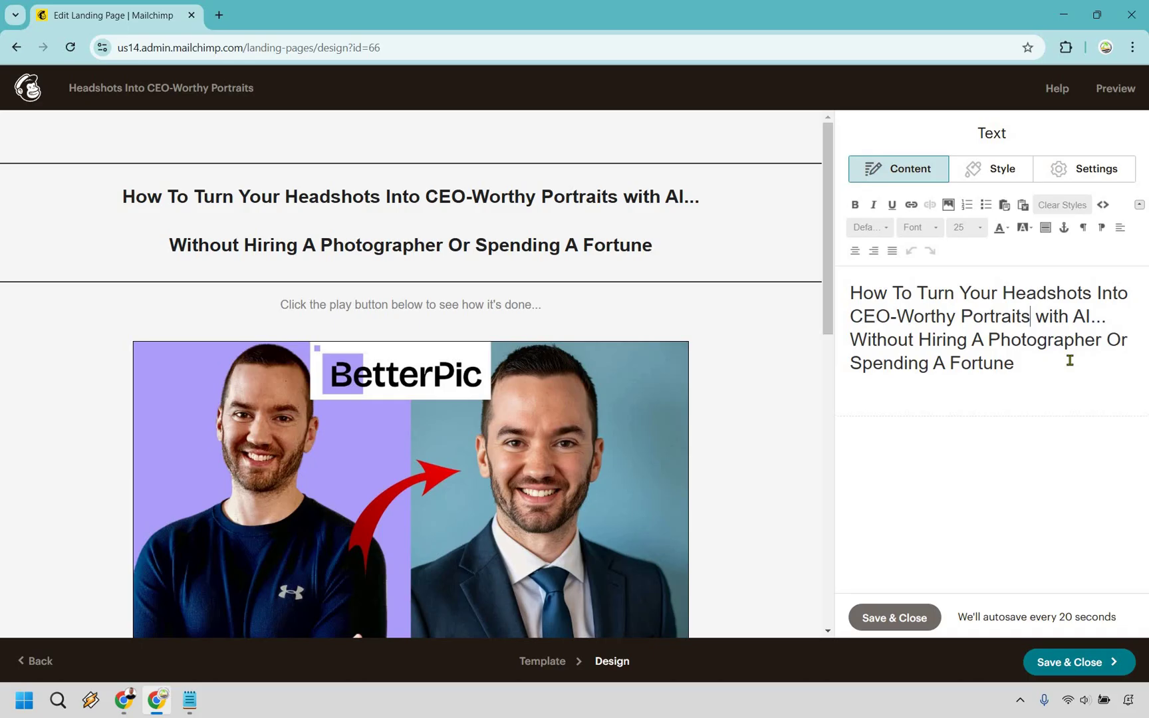
left_click(1065, 210)
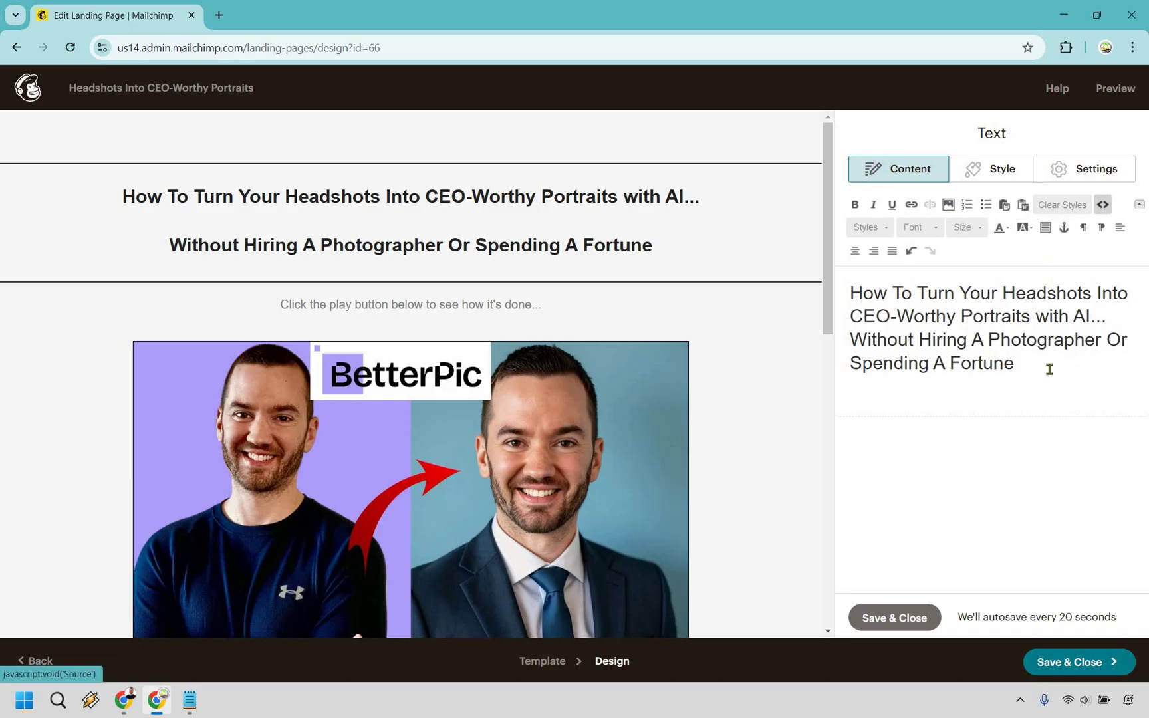
left_click(854, 343)
key("BackSpace")
key("BackSpace")
key("BackSpace")
key("BackSpace")
key("BackSpace")
key("BackSpace")
key("BackSpace")
key("BackSpace")
key("BackSpace")
key("BackSpace")
key("BackSpace")
key("BackSpace")
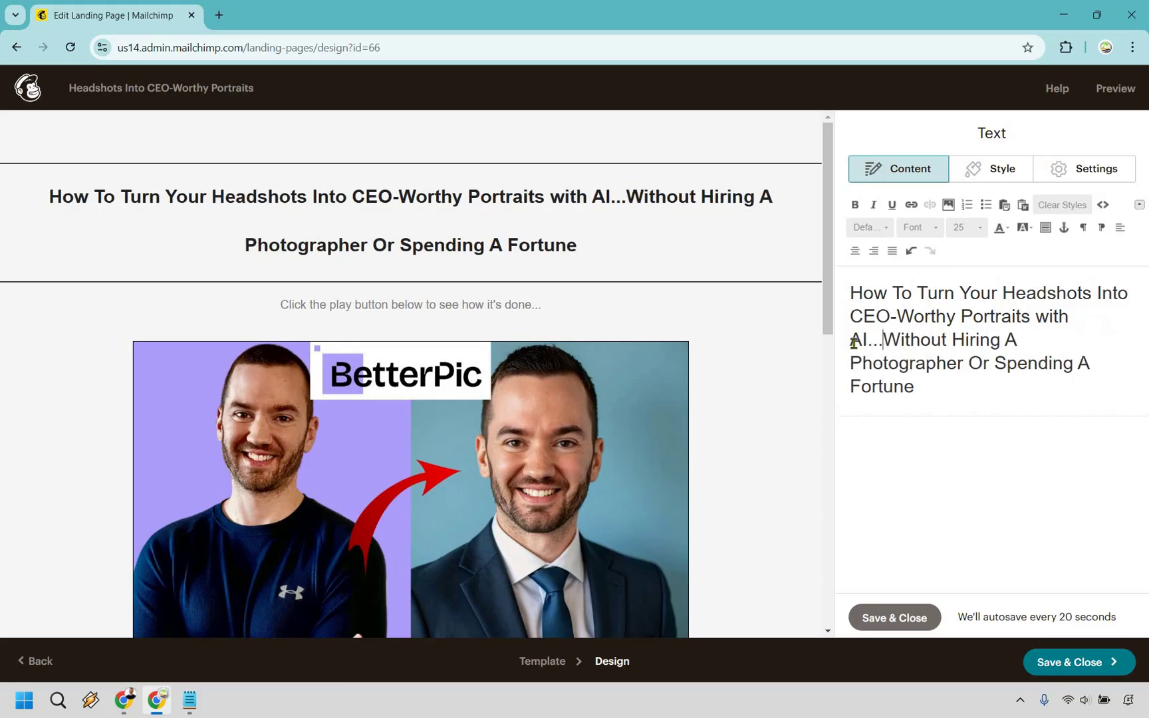
type("...")
key("ctrl+a")
left_click(855, 250)
Set the headline font size to 27 and save the text block.
left_click(865, 226)
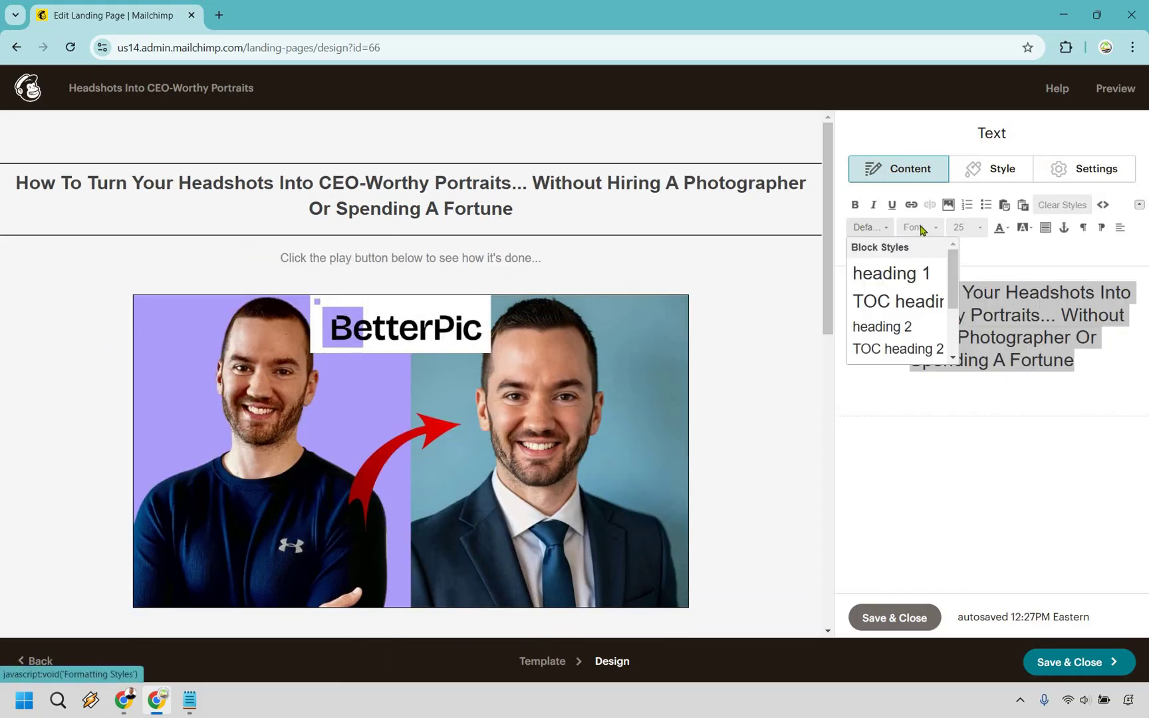
left_click(965, 226)
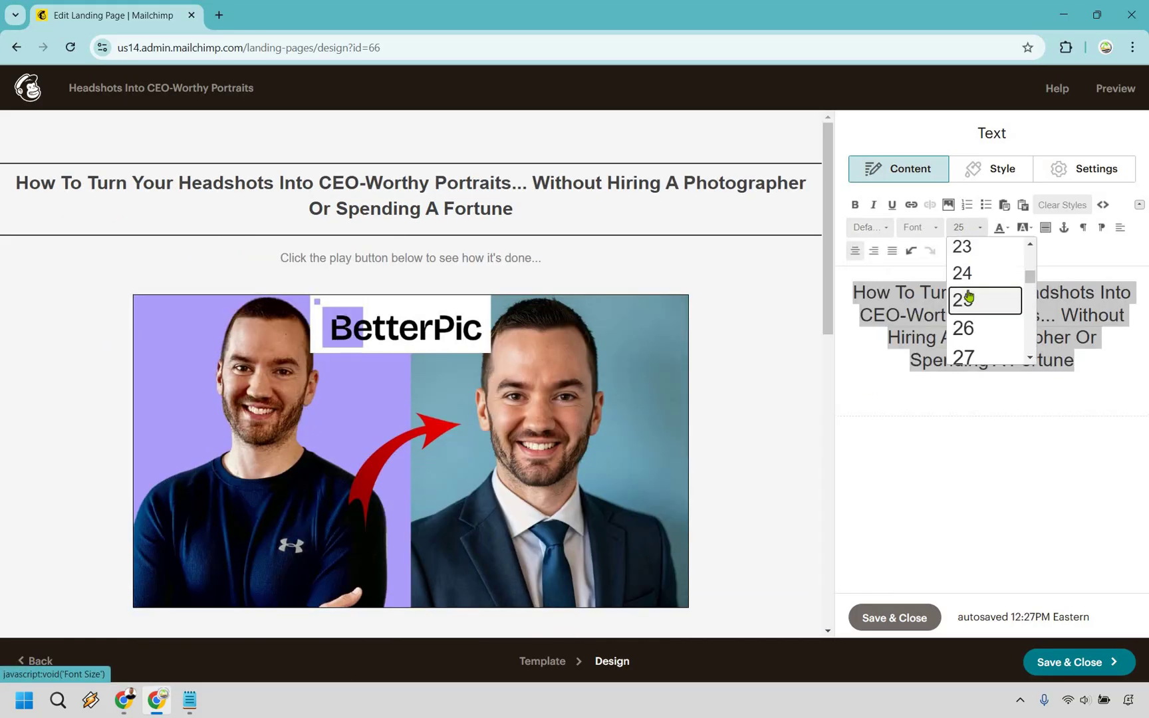
scroll(964, 293, "down", 2)
left_click(964, 282)
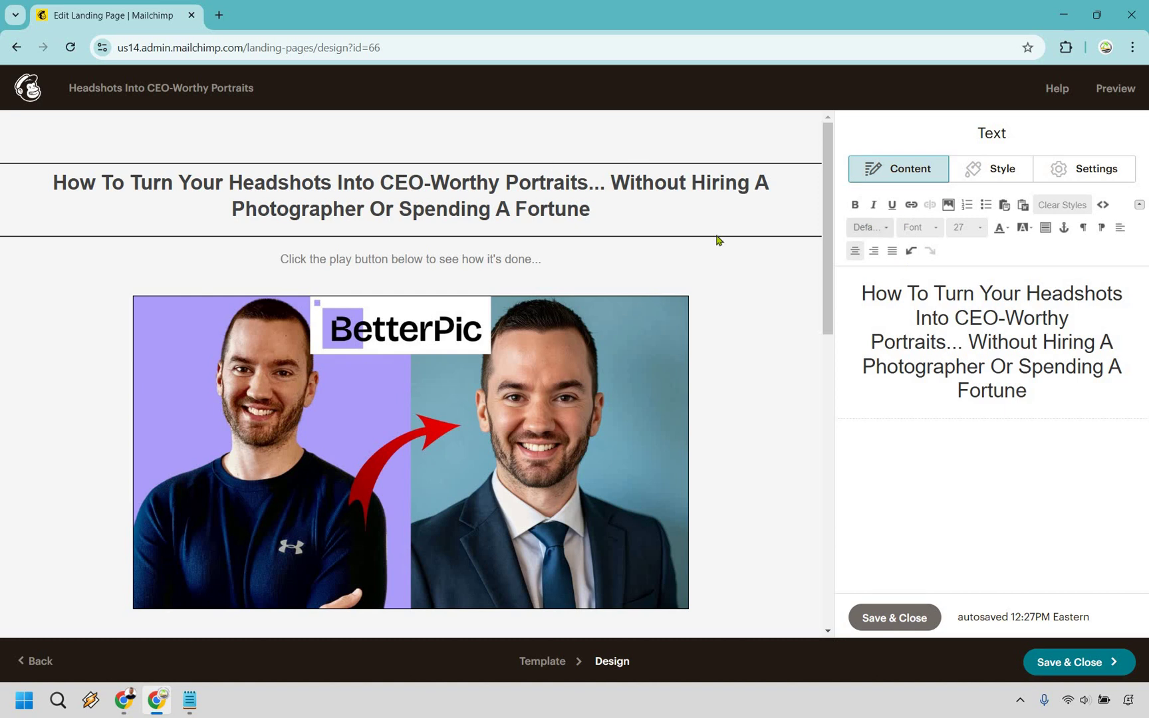
left_click(904, 625)
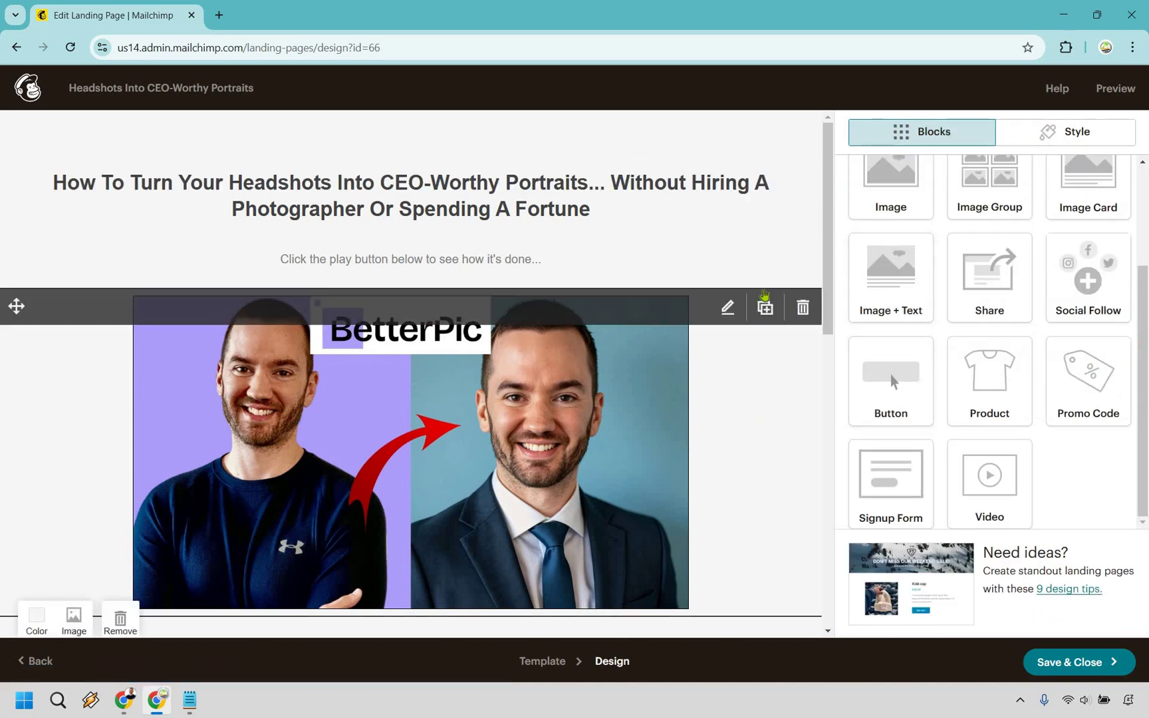
Replace the footer's sample contact line with 'Click here to contact us.' and select that phrase.
scroll(675, 415, "down", 6)
scroll(494, 482, "up", 1)
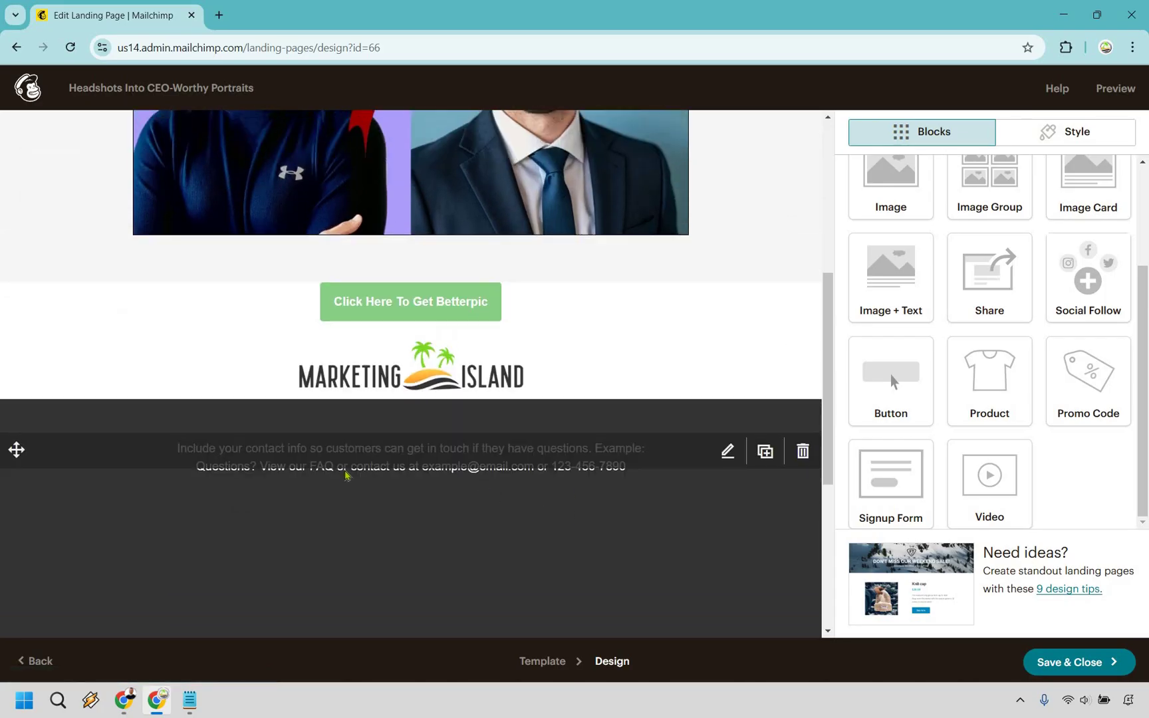
left_click(347, 469)
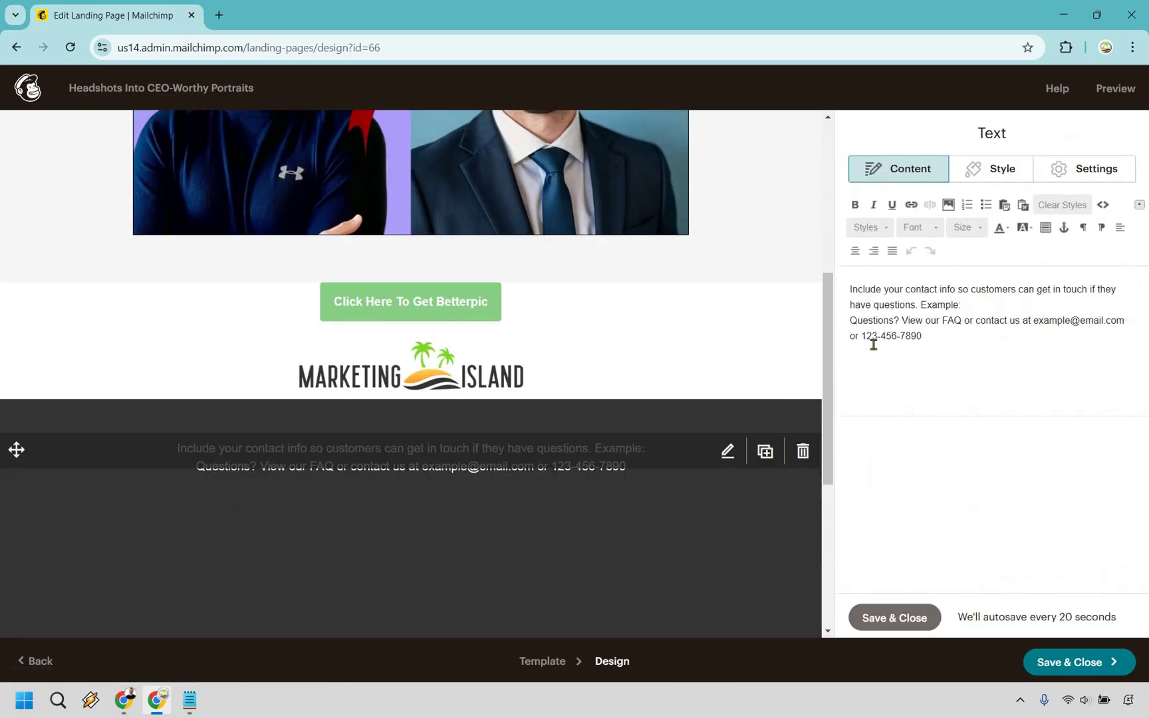
key("shift+Home")
key("shift+Up")
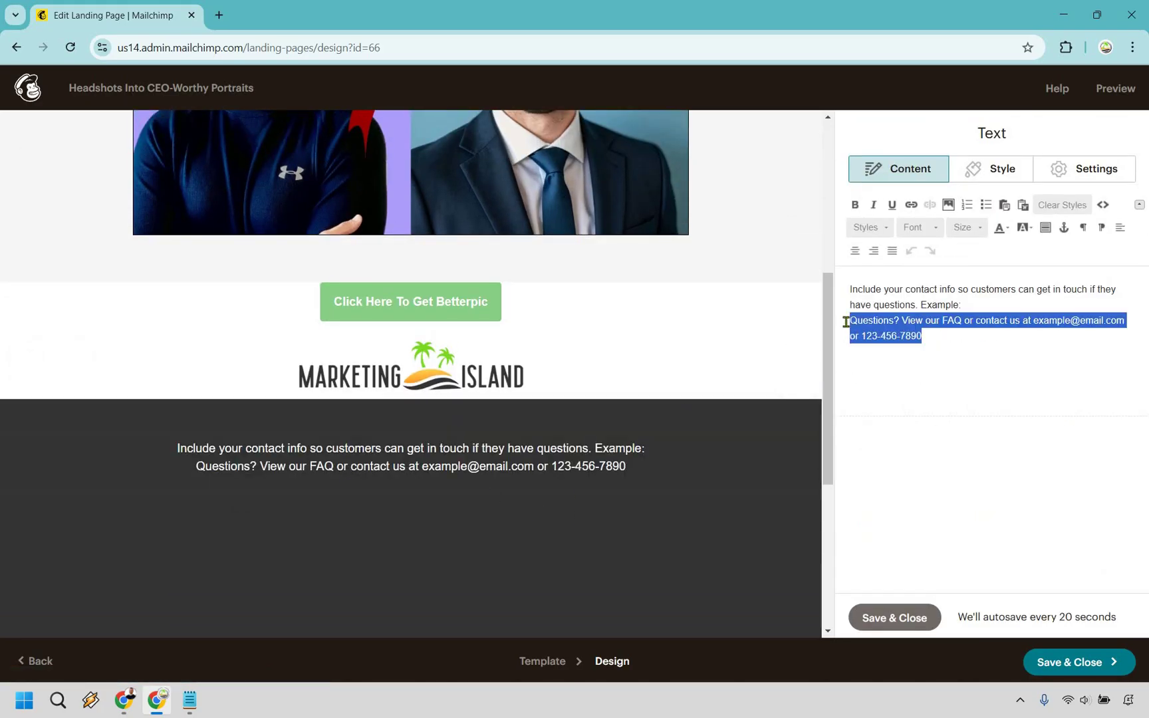
key("BackSpace")
key("BackSpace")
key("BackSpace")
key("BackSpace")
key("BackSpace")
key("BackSpace")
key("BackSpace")
key("BackSpace")
key("BackSpace")
key("BackSpace")
type("Click")
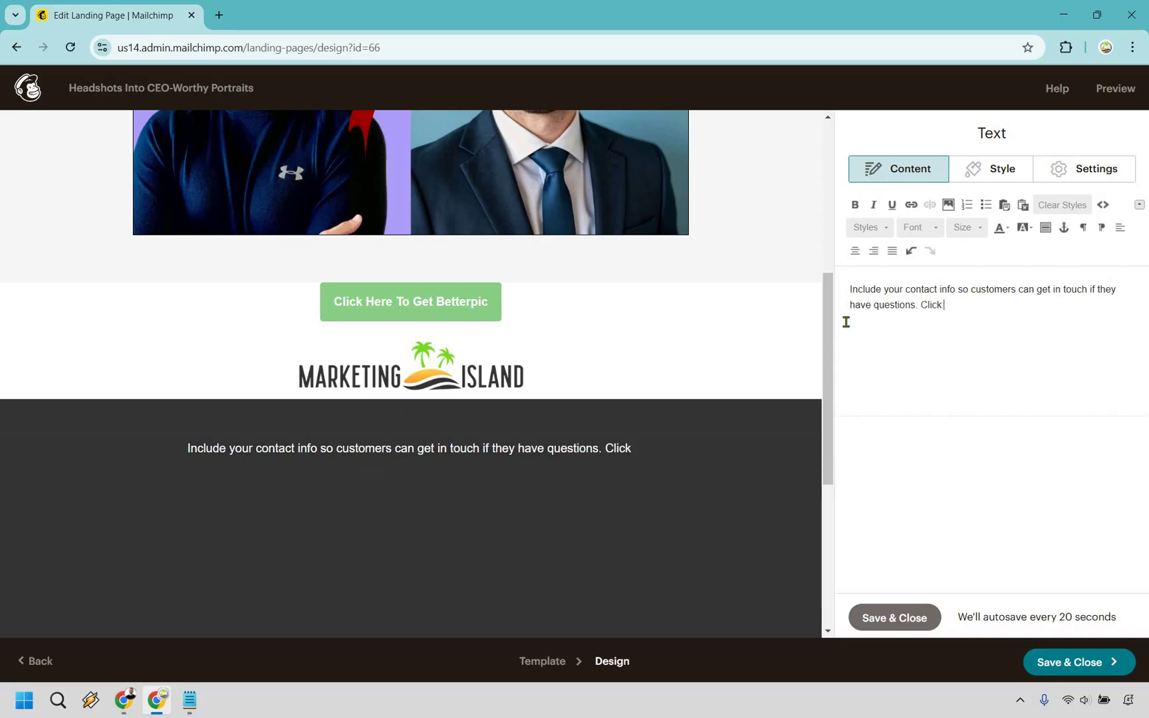
type(" here to contact us.")
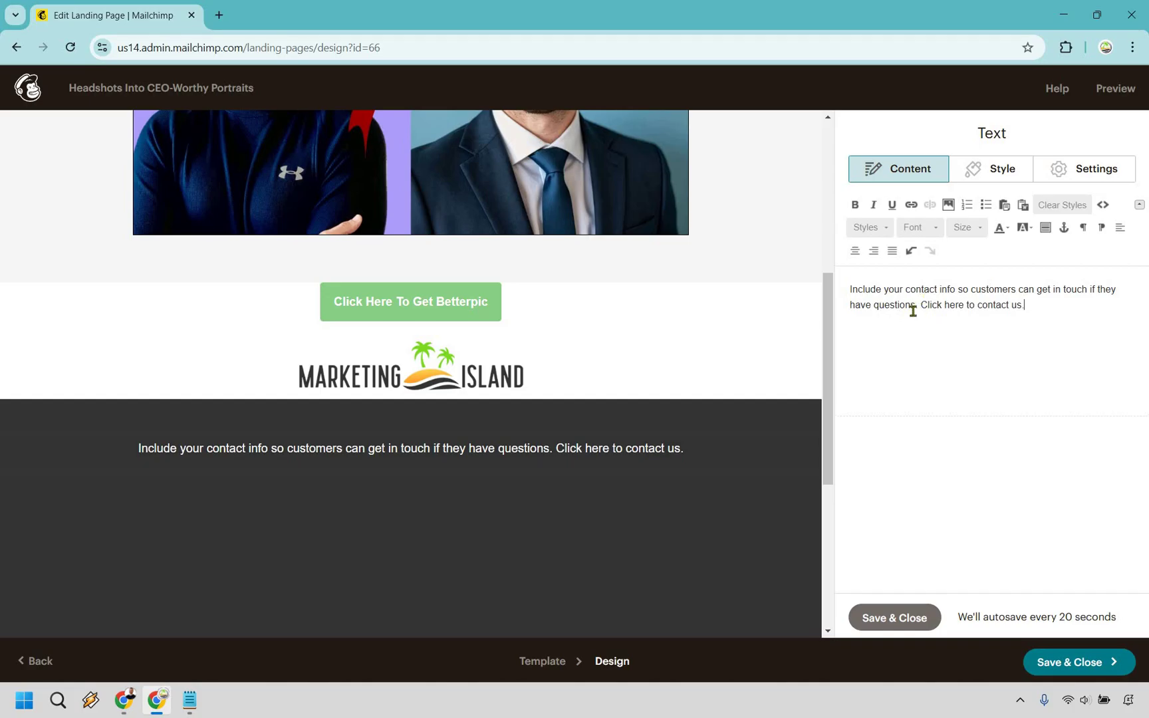
left_click_drag(921, 306, 1024, 307)
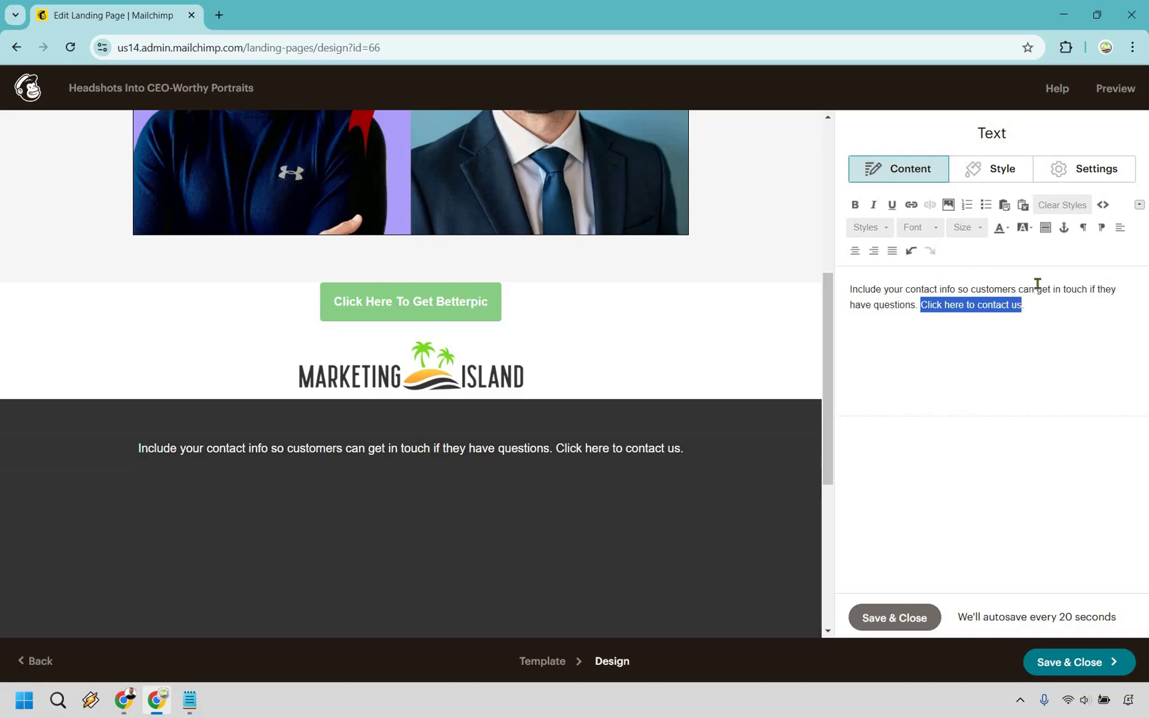
Cancel the link on 'Click here to contact us.' and save the footer text block.
left_click(912, 205)
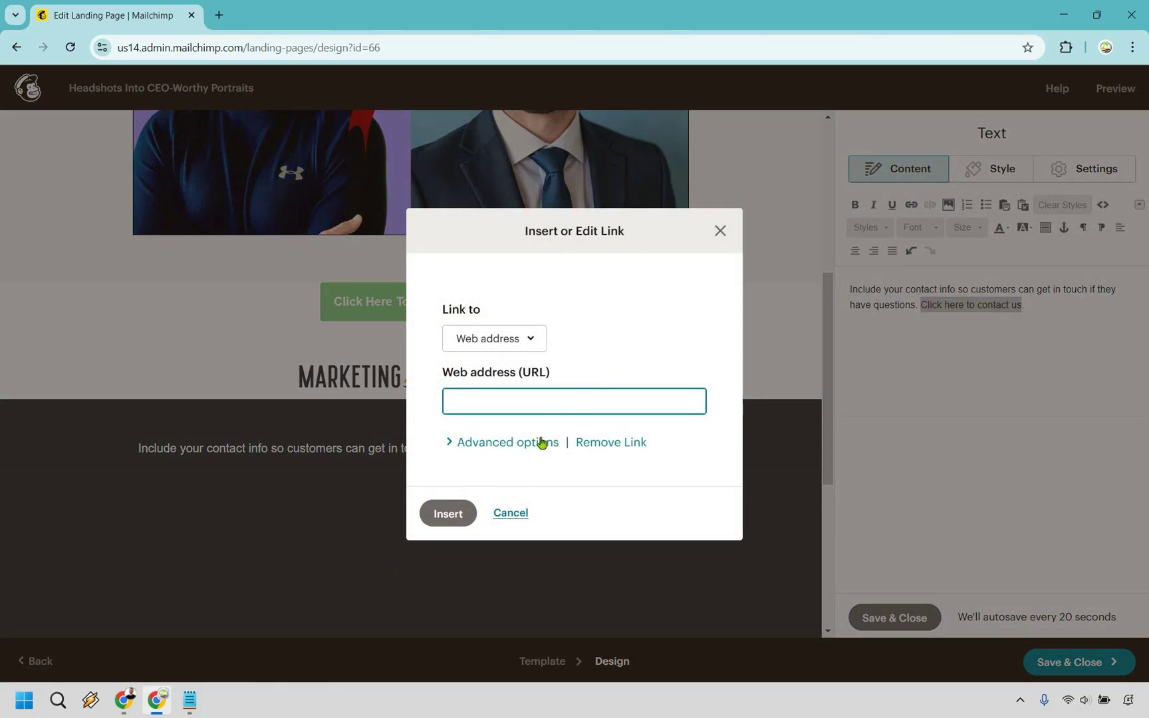
key("Return")
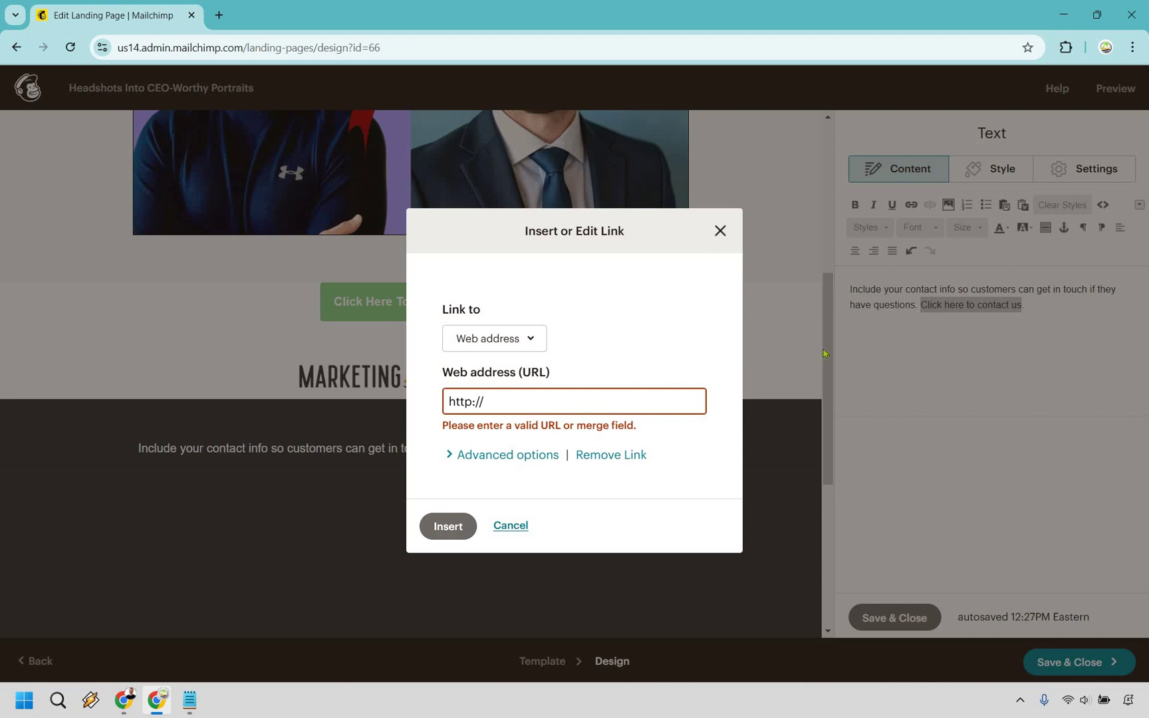
left_click(721, 230)
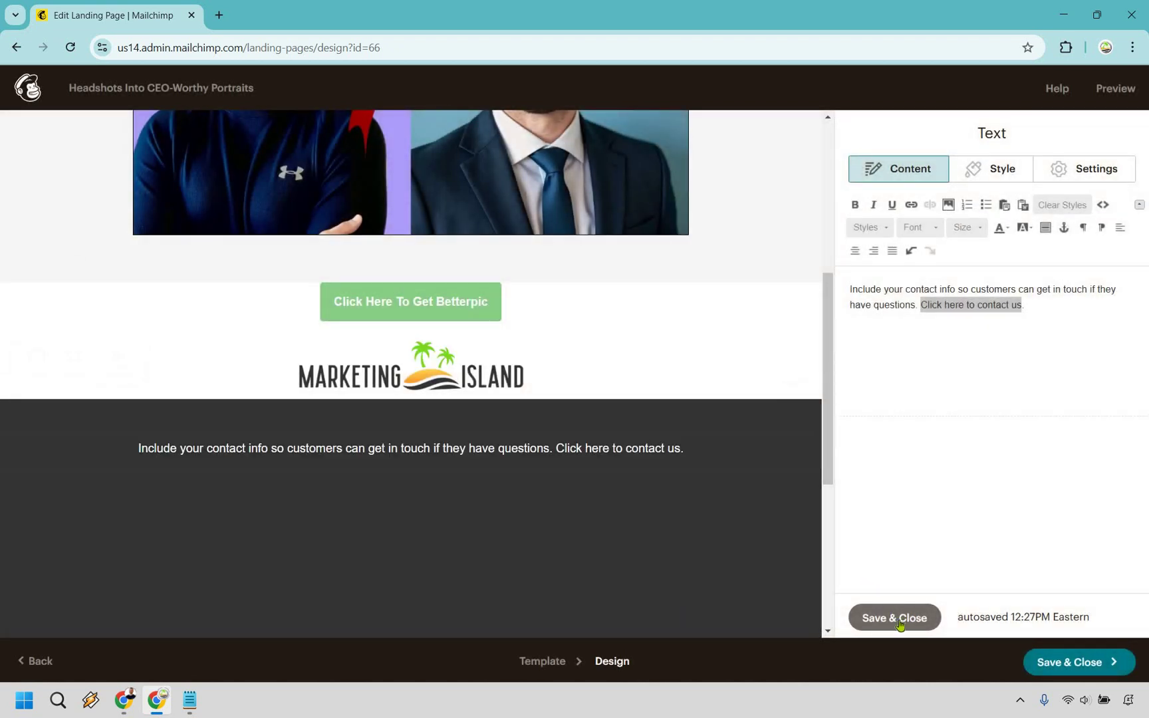
left_click(894, 617)
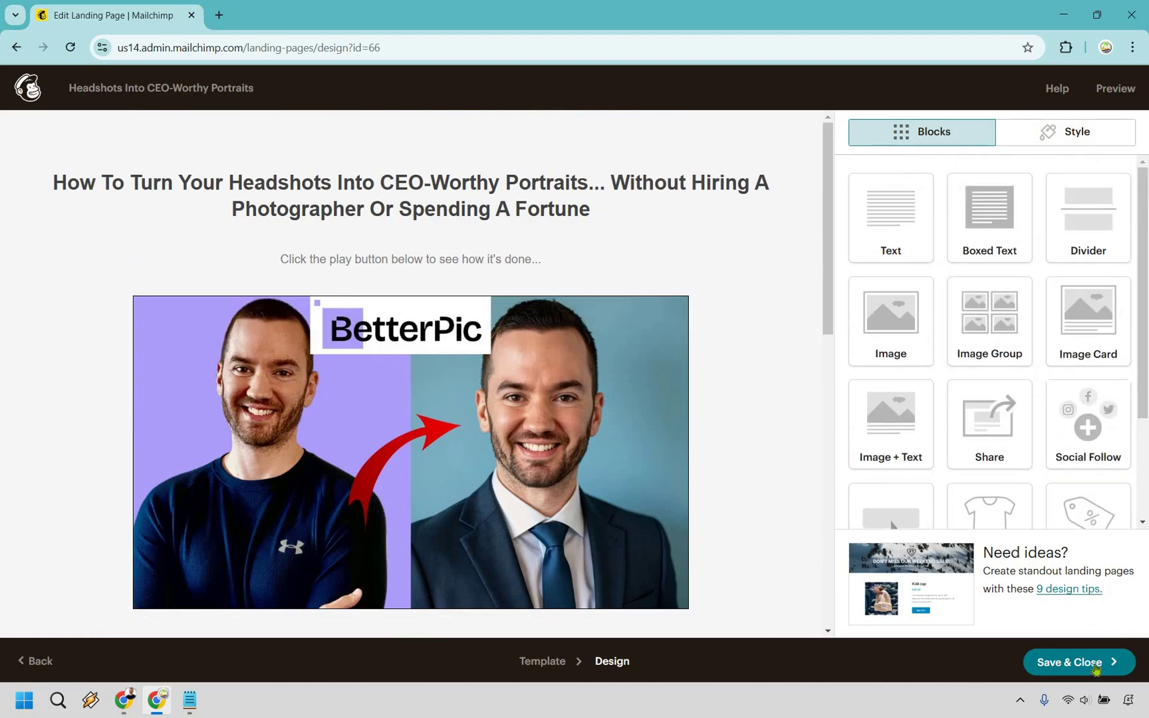
Save the page design, then open and dismiss the title and site icon settings unchanged.
left_click(1094, 665)
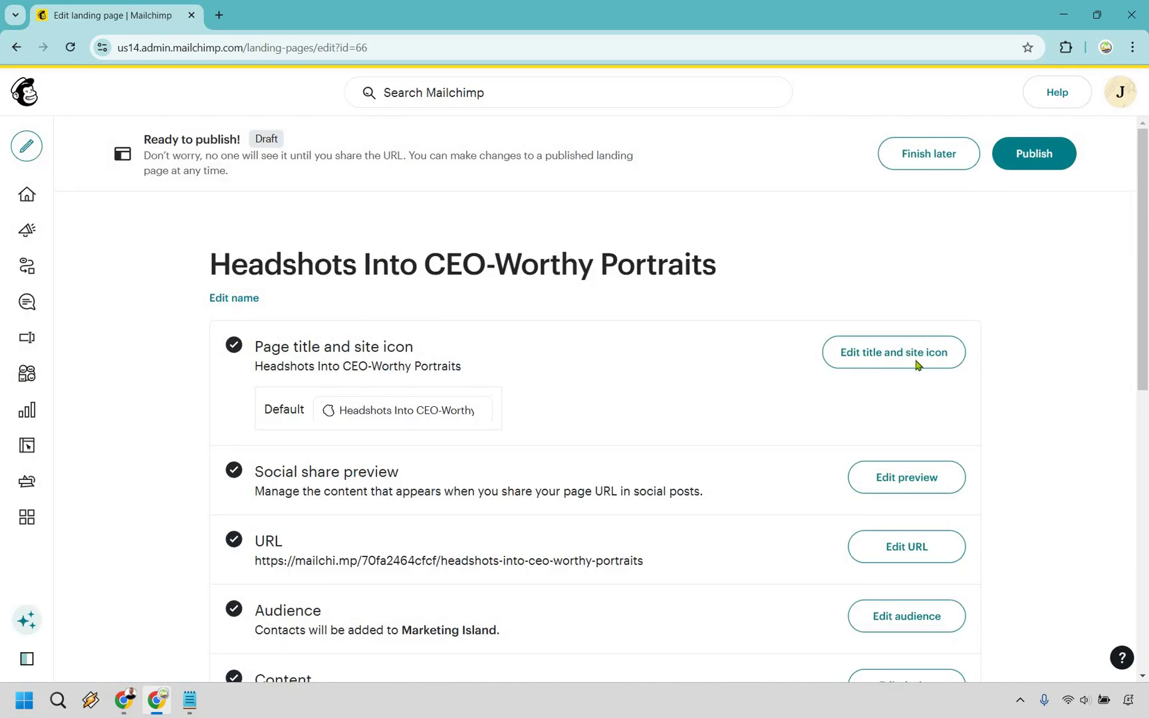
left_click(947, 359)
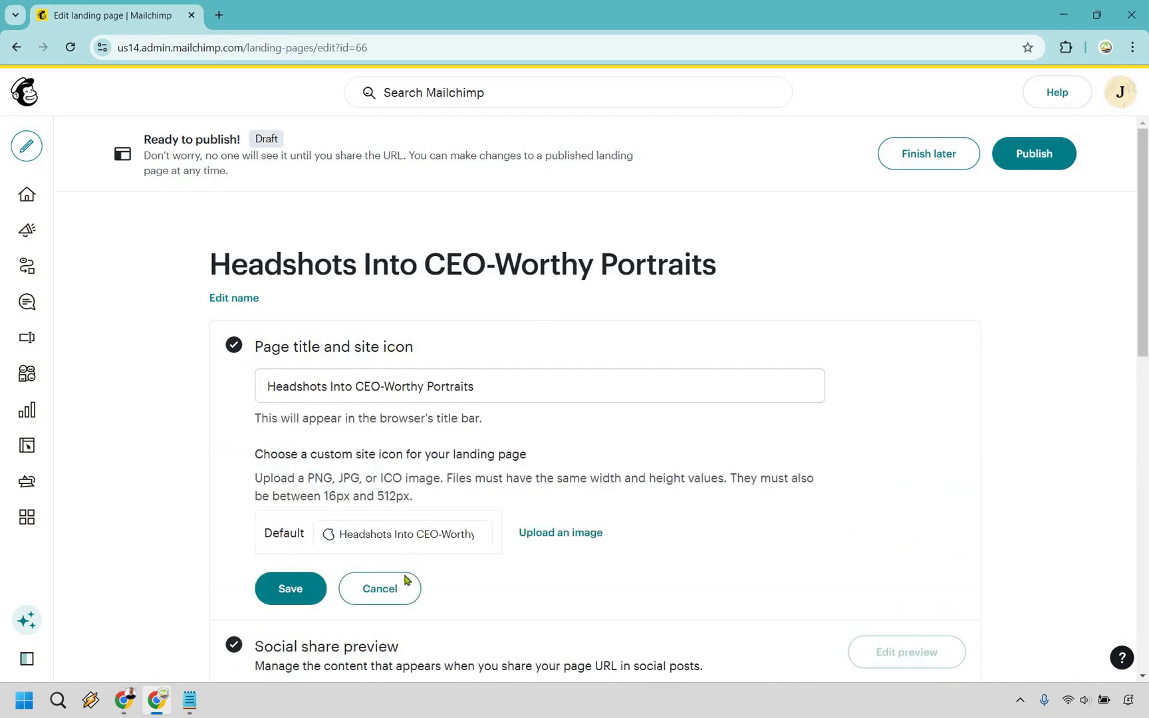
key("Return")
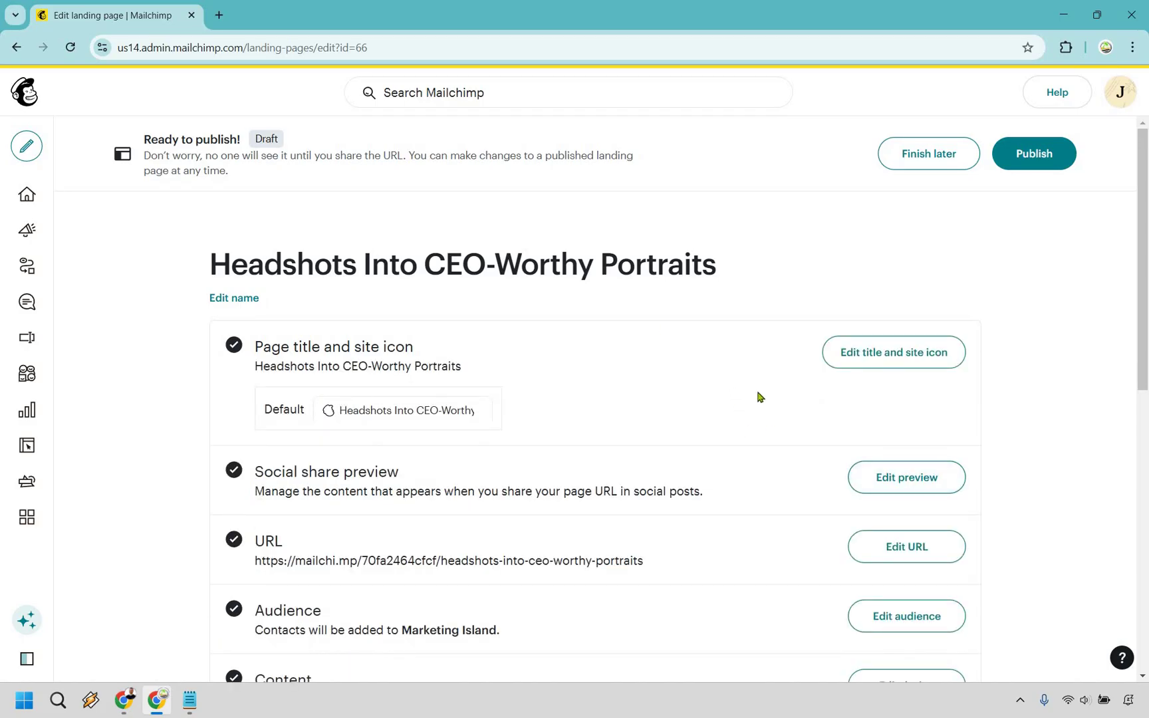
Trim 'headshots-into-' and 'worthy-' so the URL slug reads ceo-portraits, and save it.
scroll(864, 465, "down", 1)
key("Return")
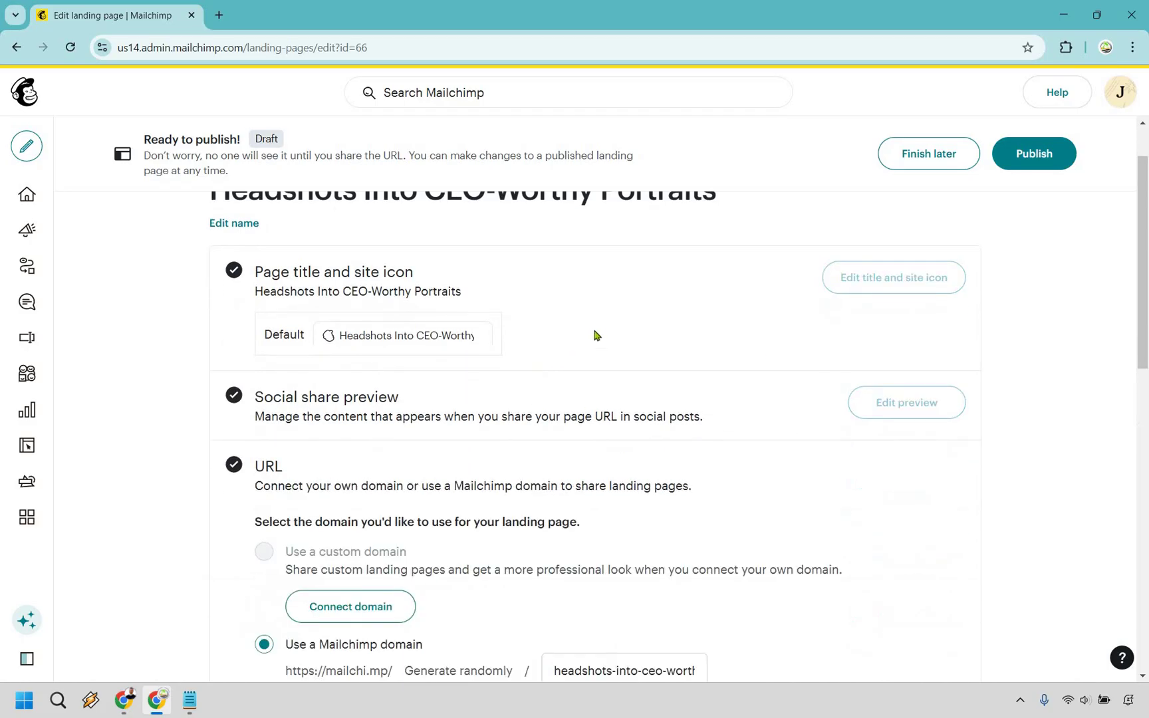
scroll(610, 580, "down", 1)
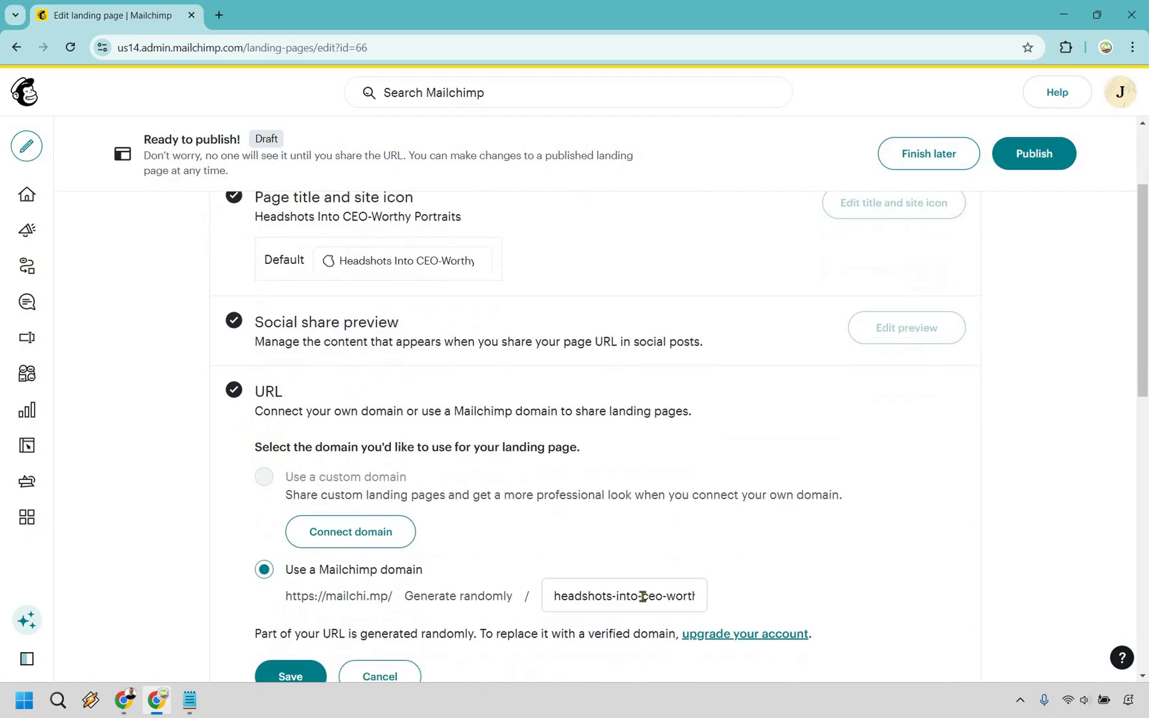
left_click_drag(543, 597, 640, 598)
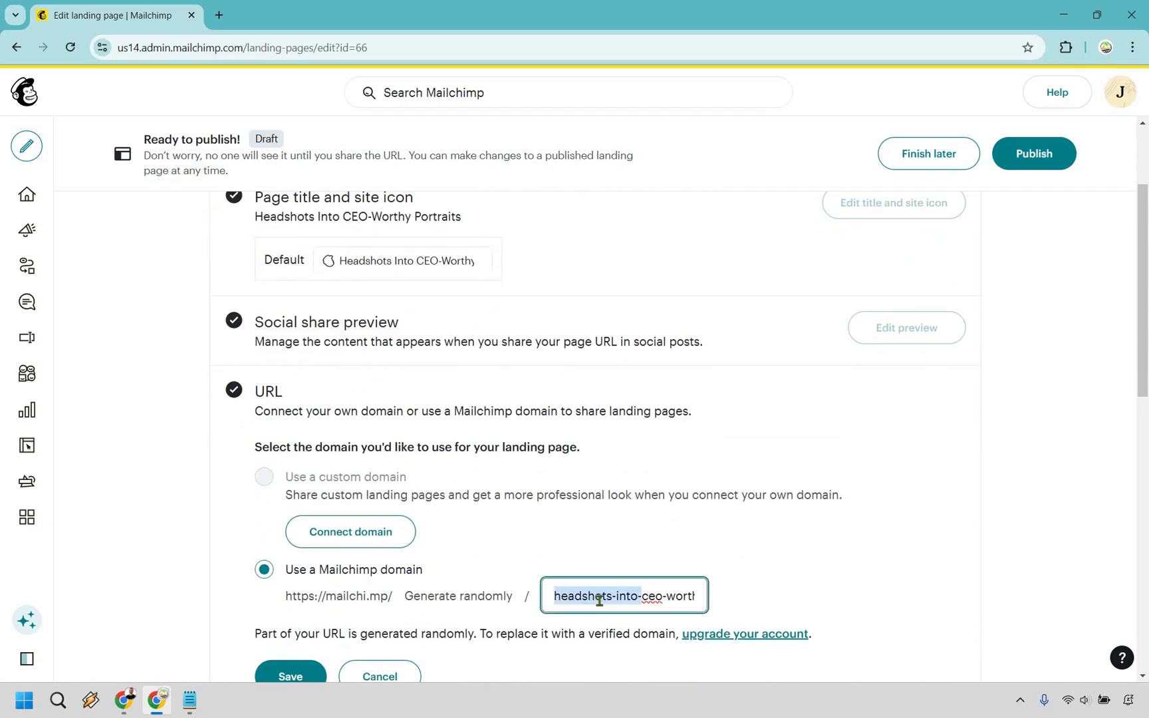
key("BackSpace")
key("ctrl+Right")
key("ctrl+shift+Right")
key("BackSpace")
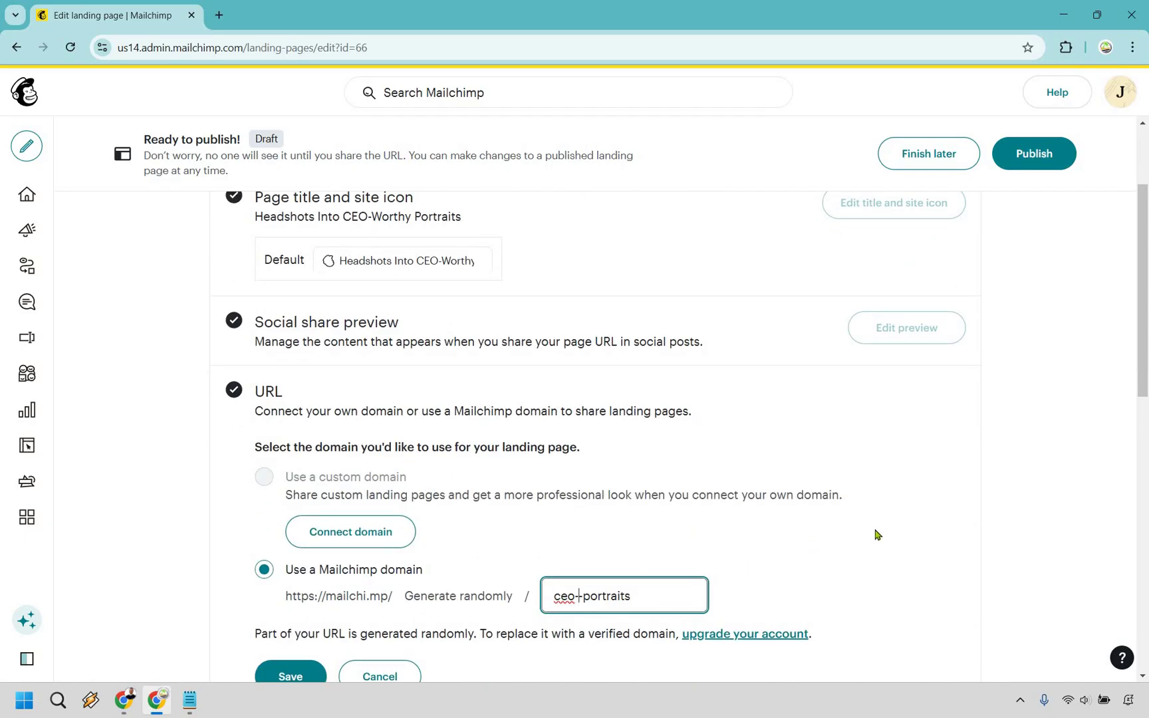
key("BackSpace")
left_click(253, 528)
Review the setup sections, now all checked and ready to publish.
scroll(610, 345, "down", 2)
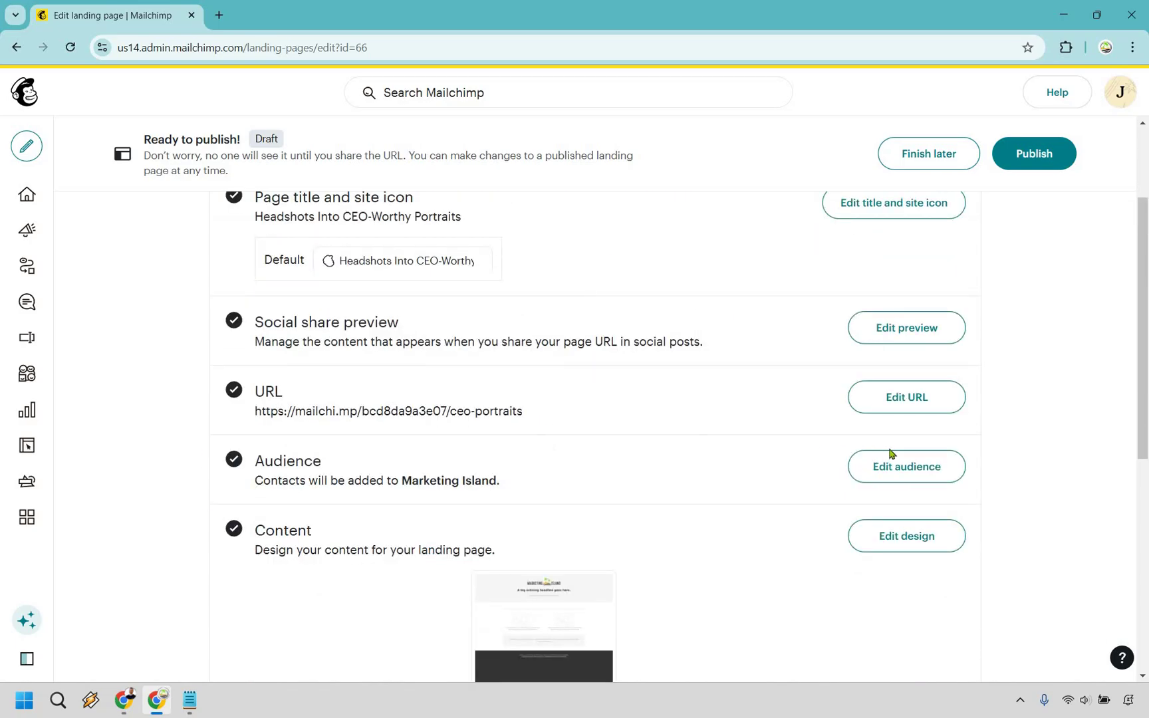
left_click(883, 546)
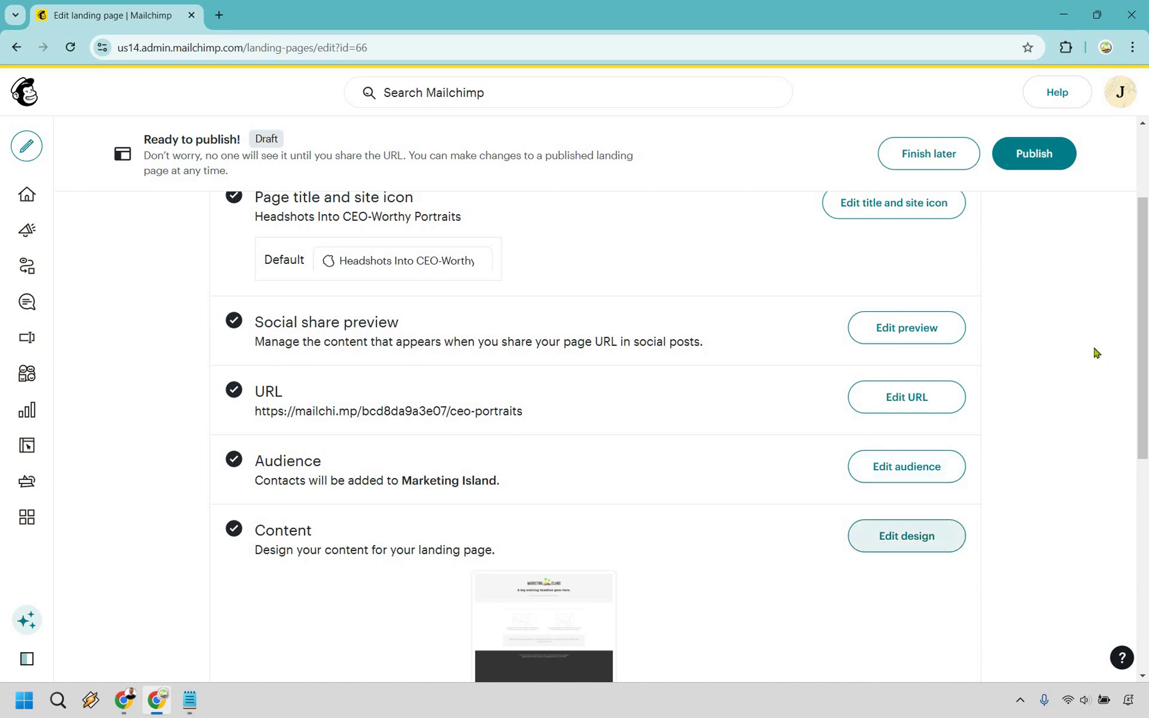
scroll(1079, 347, "up", 2)
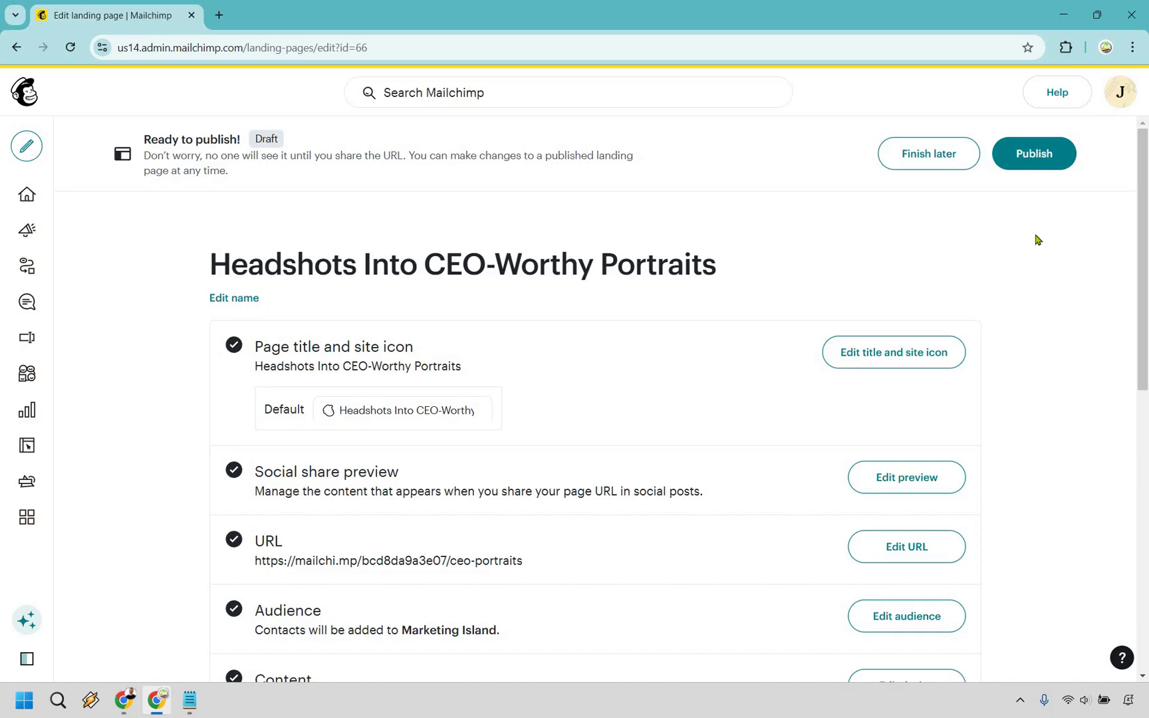
Publish the landing page and scroll through the live headline, video and green Betterpic button.
left_click(1036, 154)
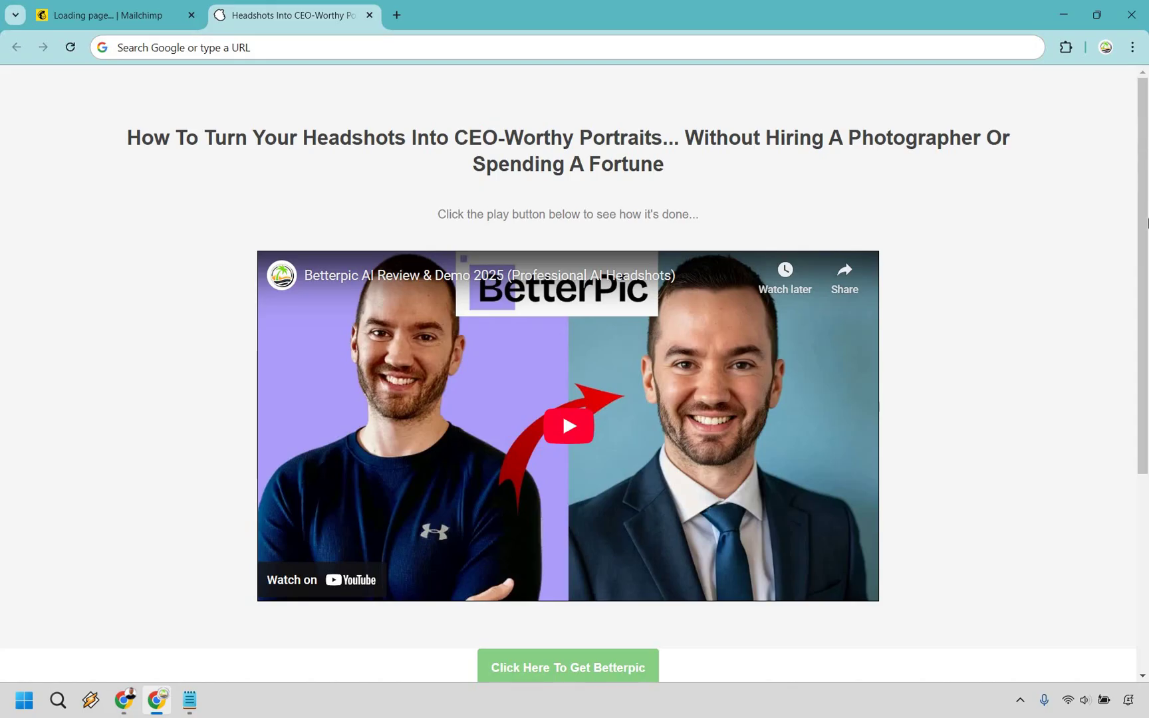
scroll(1147, 372, "down", 5)
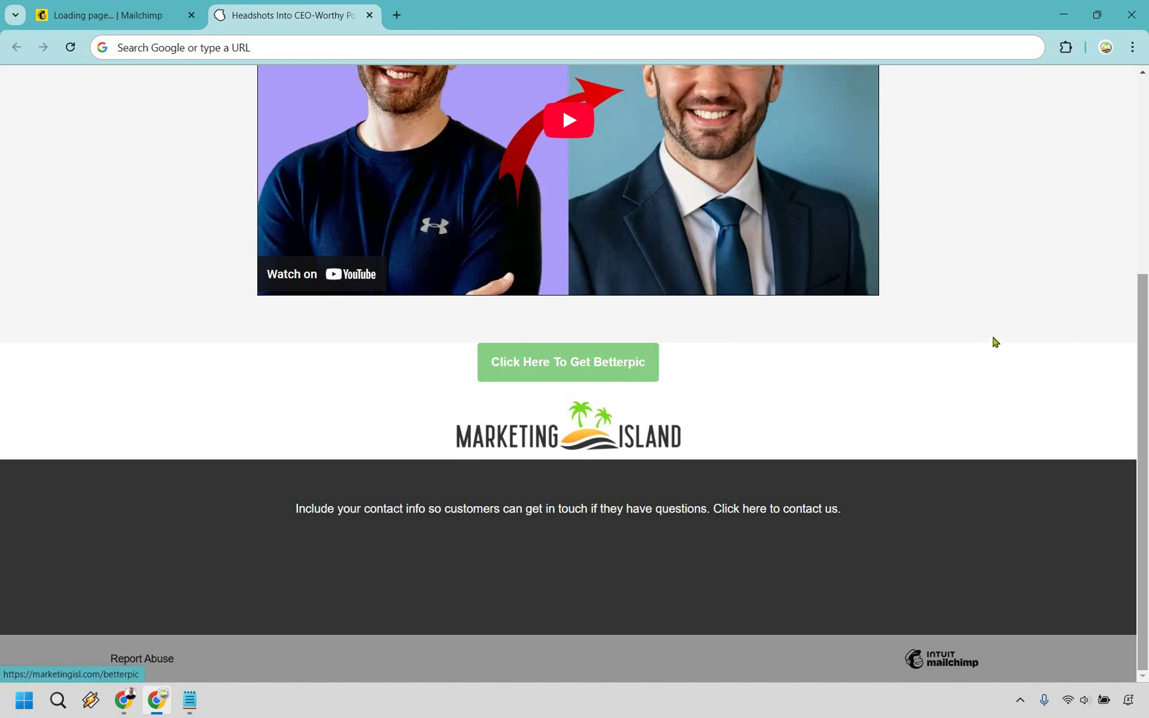
scroll(995, 341, "up", 5)
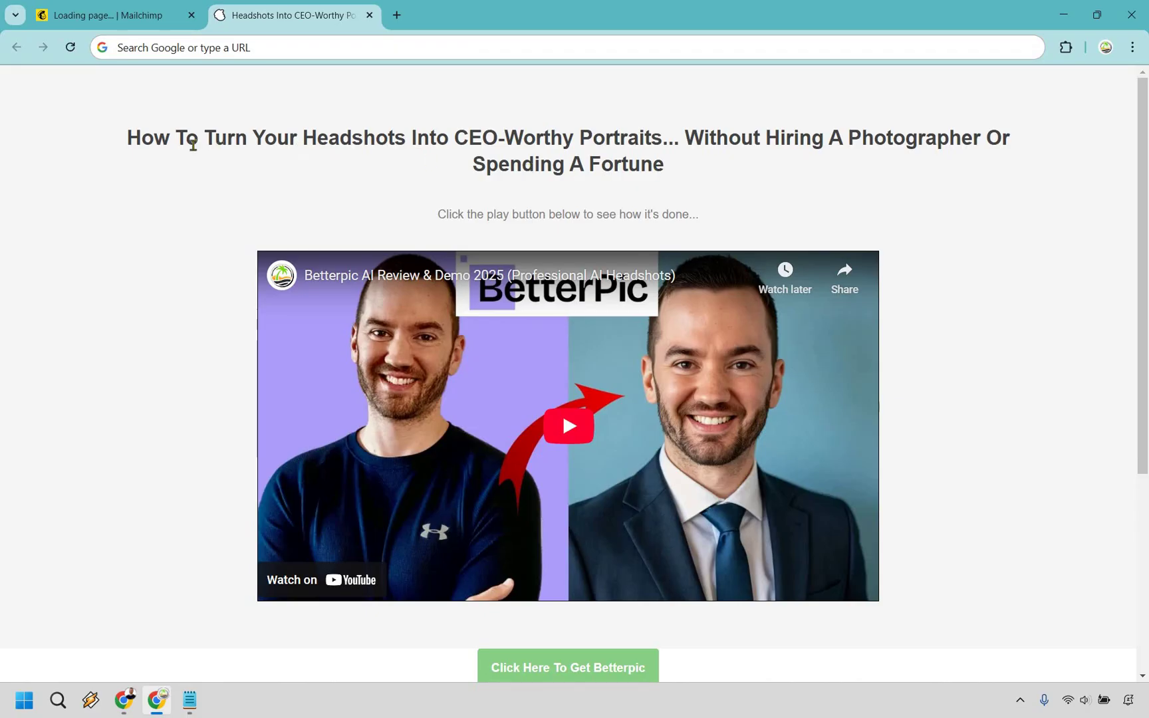
mouse_move(146, 144)
left_mouse_down()
mouse_move(134, 143)
mouse_move(147, 133)
mouse_move(128, 138)
left_mouse_up()
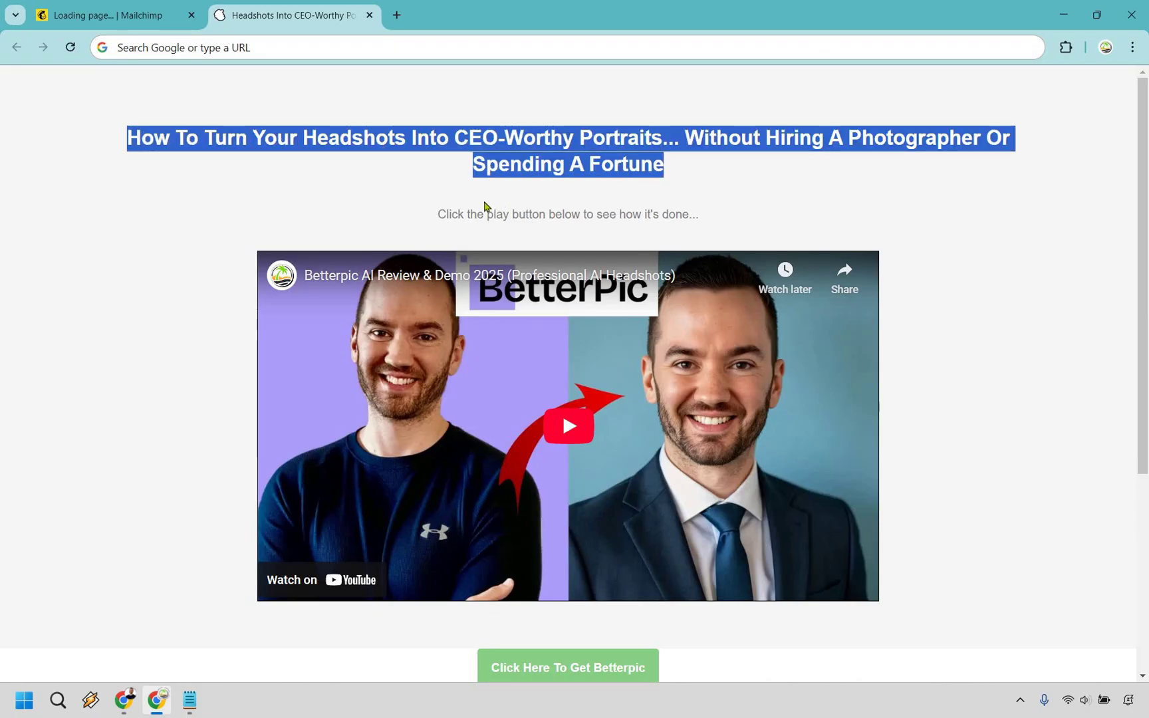
left_click(1135, 423)
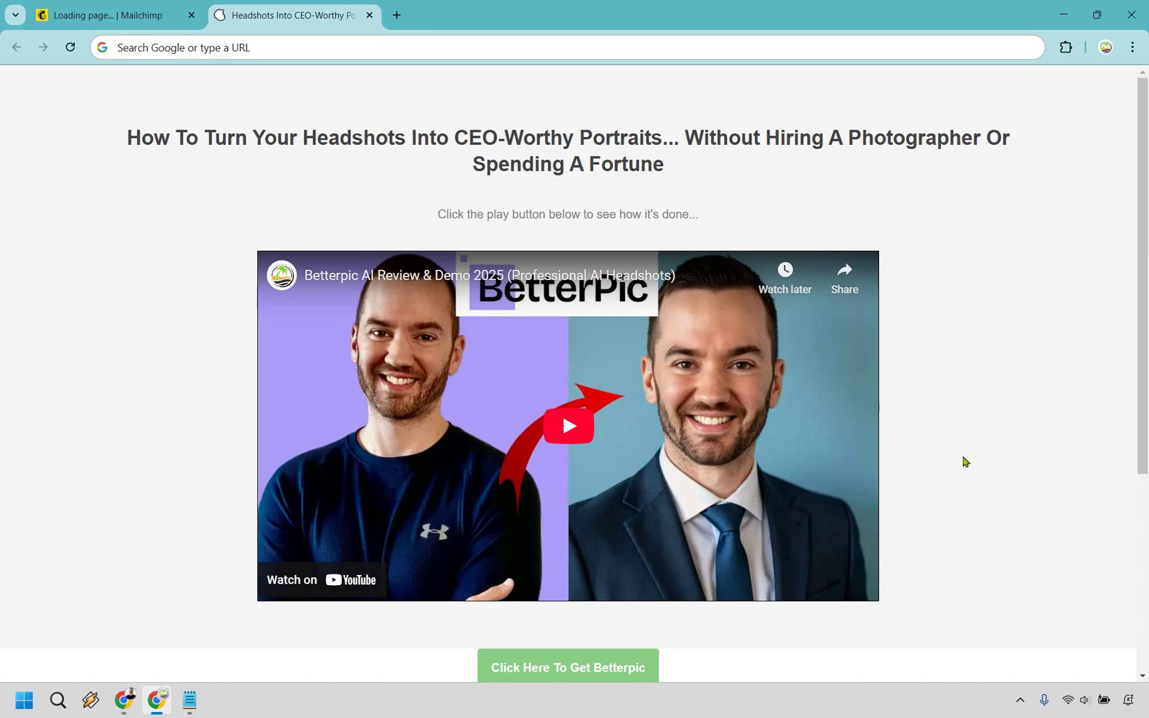
scroll(1125, 157, "down", 1)
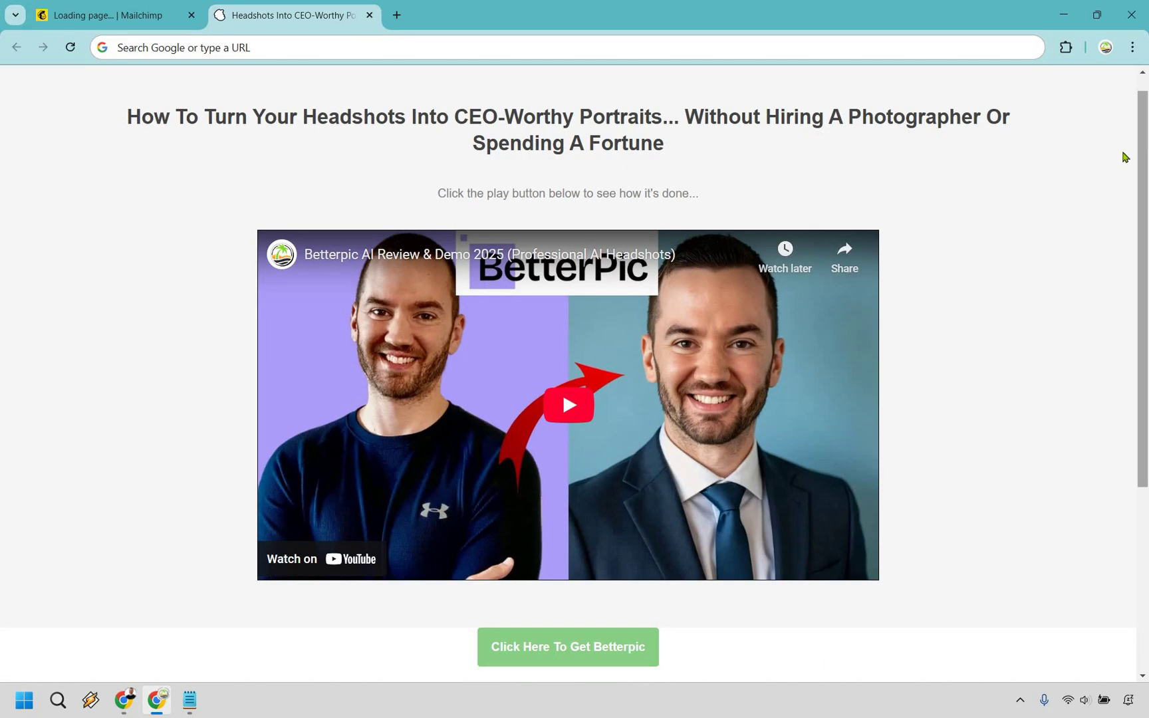